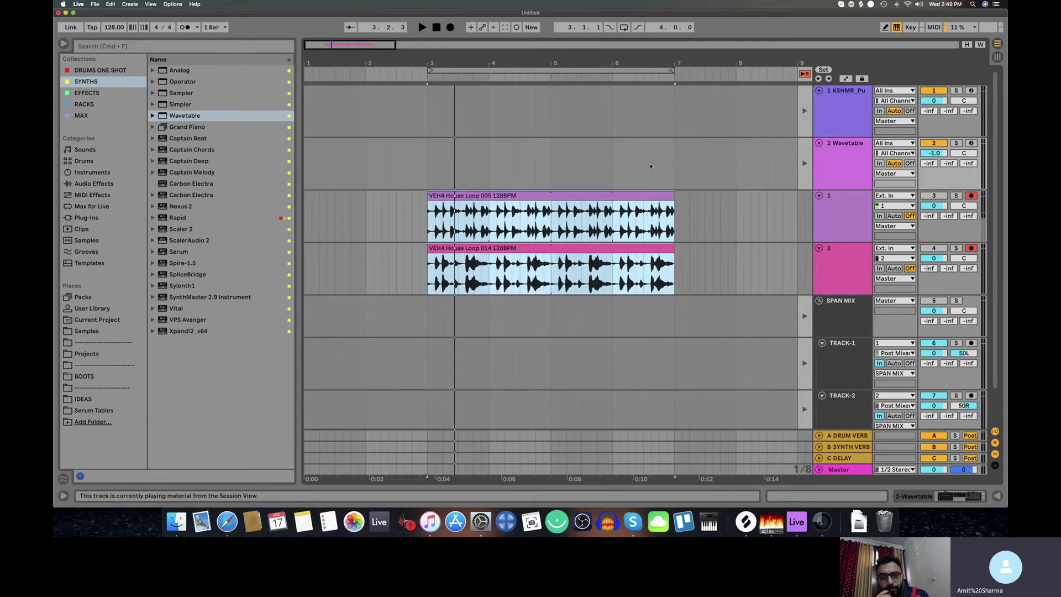
- Place VEH4 House Loop 060 from the Vengeance folder on track 5 at bar 3, doubled to bar 7
left_click(110, 328)
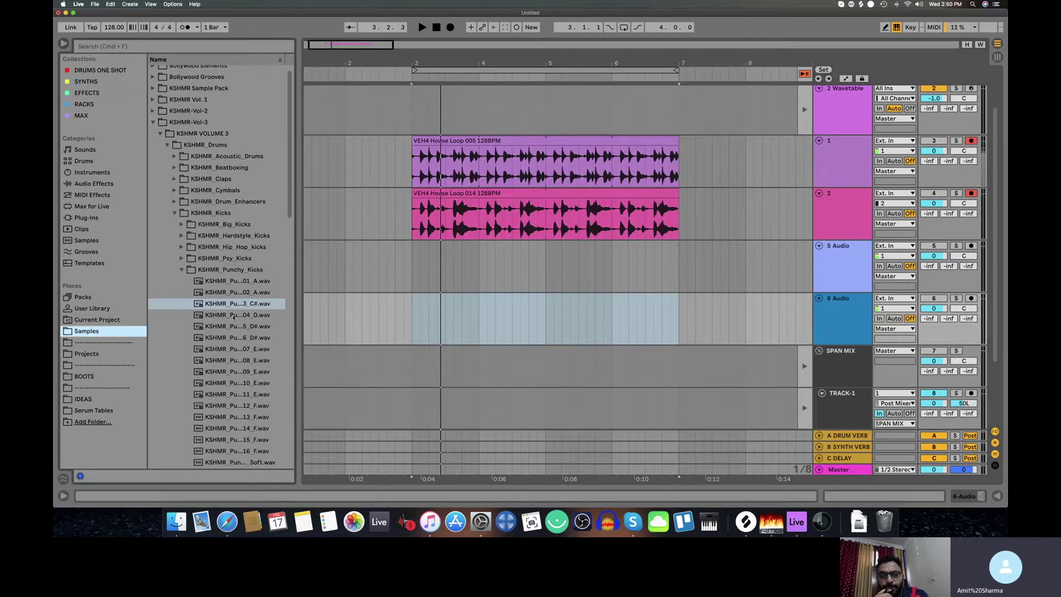
left_click(155, 123)
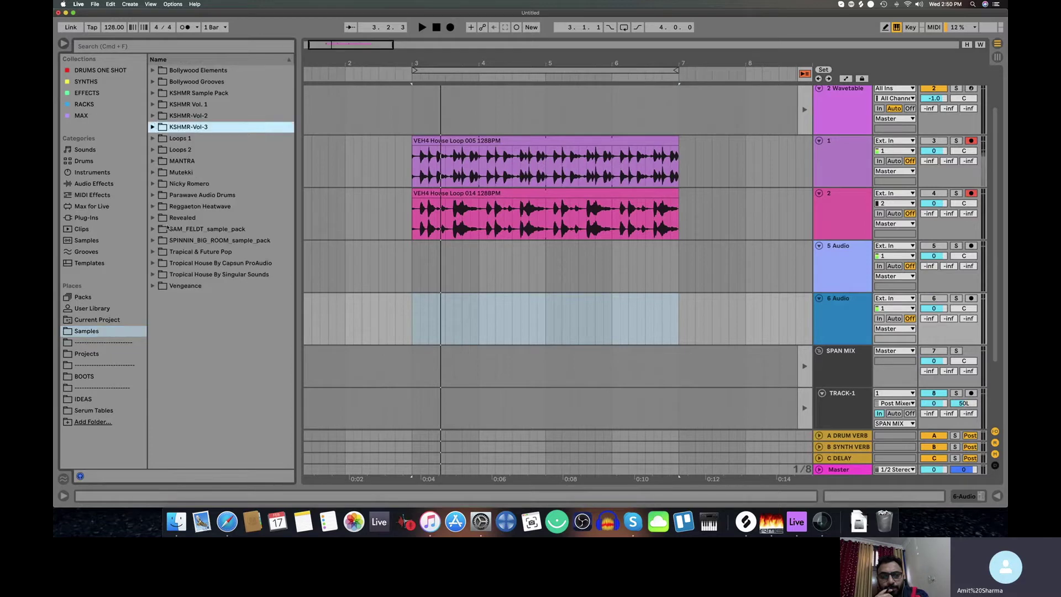
left_click(242, 289)
scroll(232, 332, "down", 15)
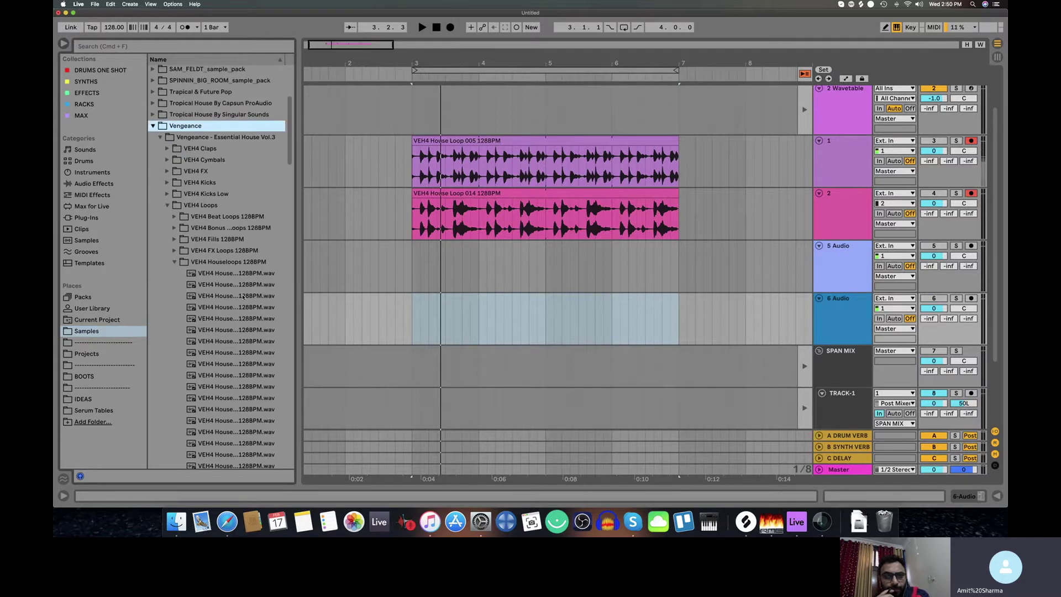
left_click(221, 369)
left_click_drag(221, 369, 408, 277)
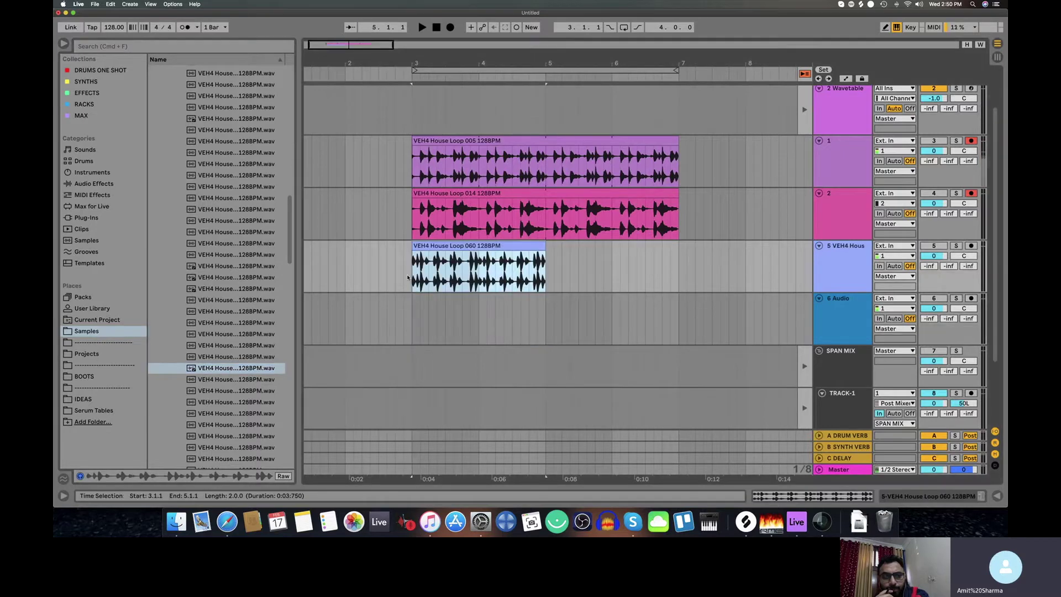
key("super+d")
- Place VEH4 House Loop 090 on track 6 at bar 3 and double it through bar 7
left_click(227, 388)
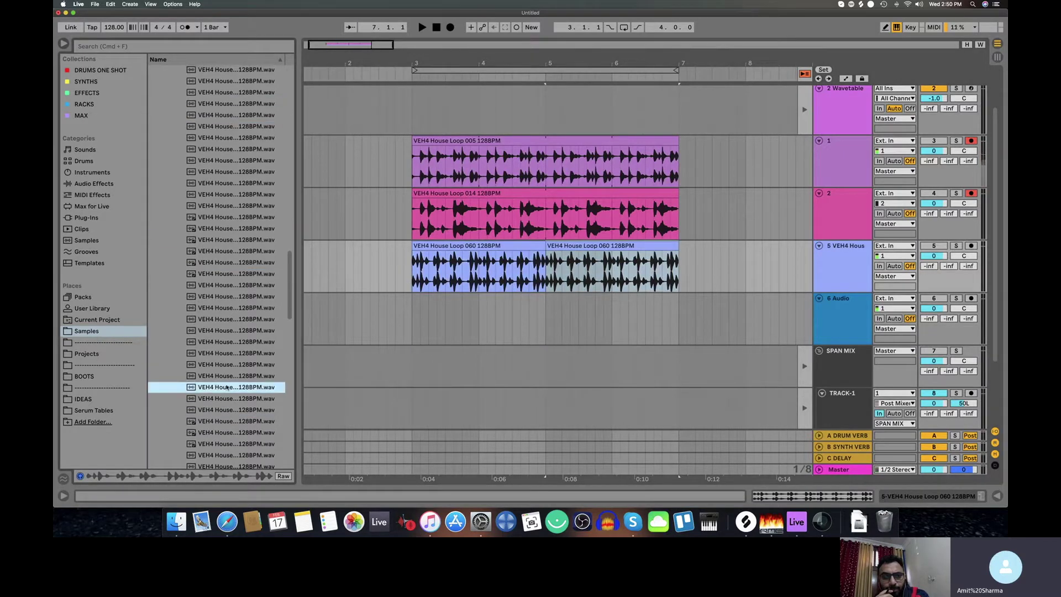
left_click_drag(227, 389, 415, 315)
key("super+d")
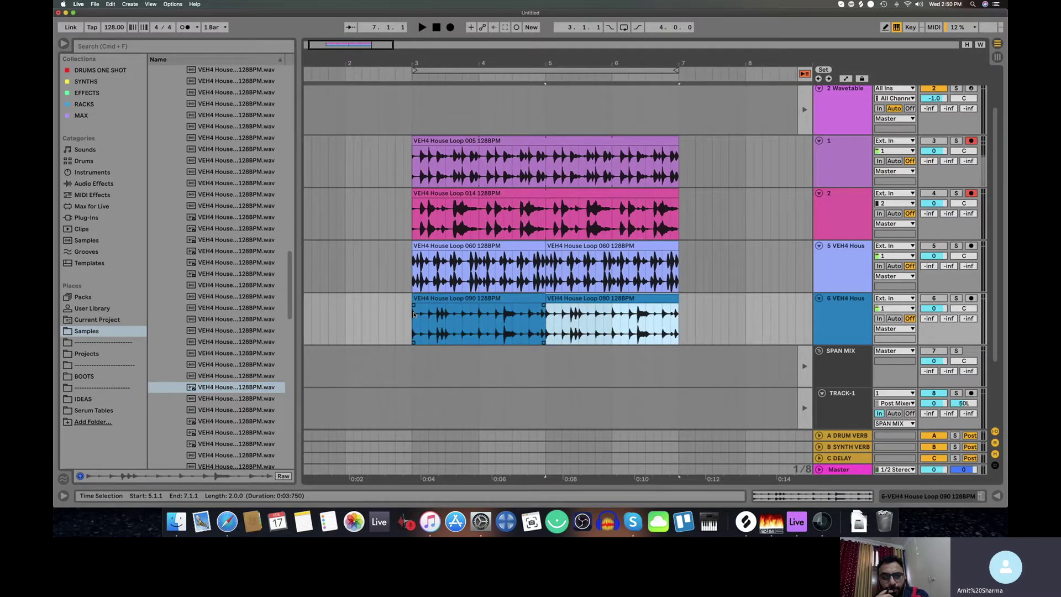
scroll(496, 192, "down", 1)
left_click(496, 192)
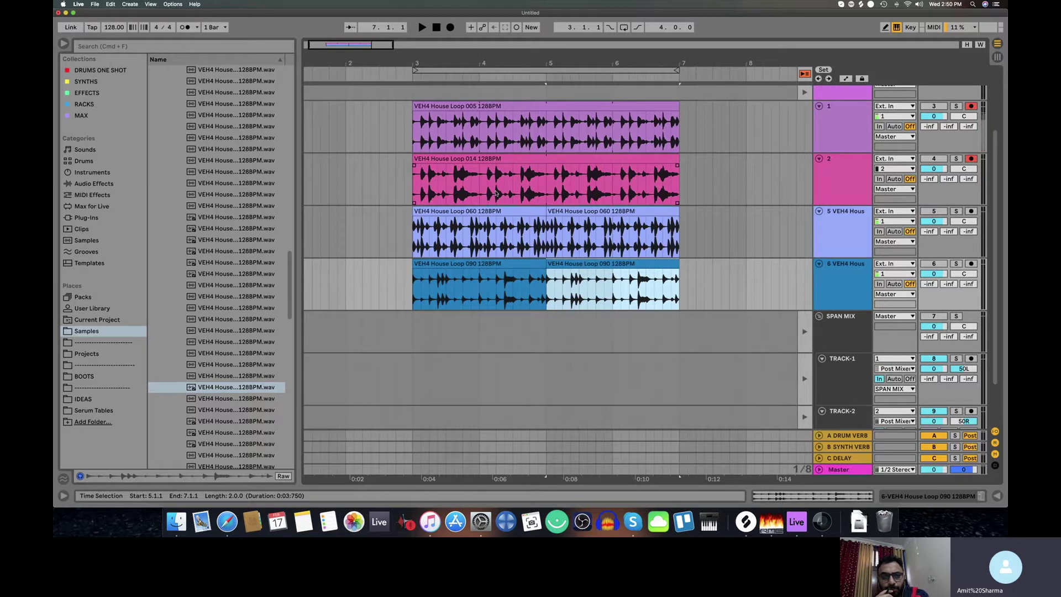
left_click(446, 142)
left_click_drag(414, 145, 676, 274)
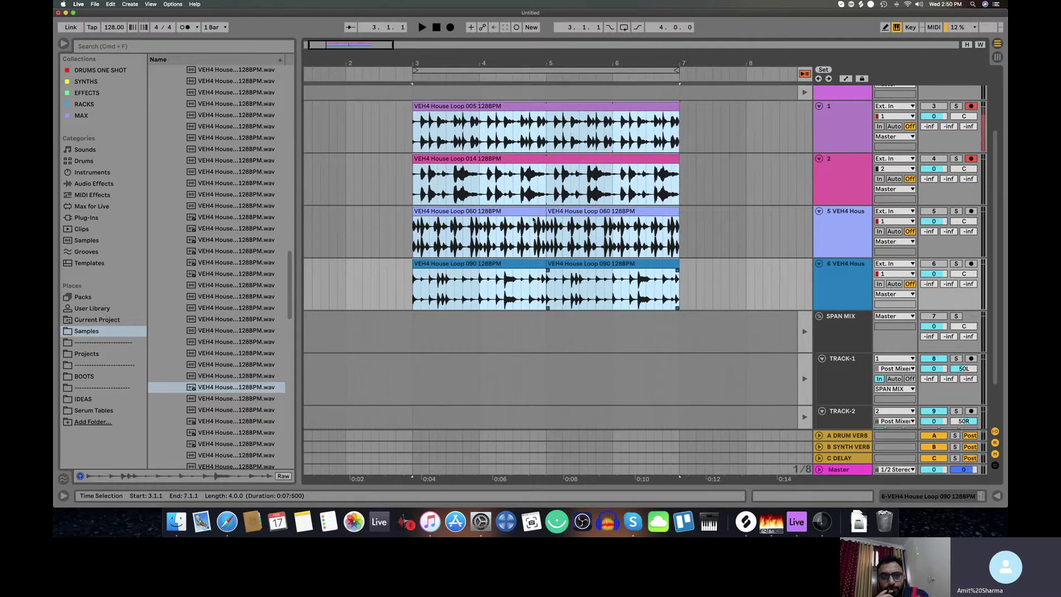
left_click_drag(512, 182, 579, 288)
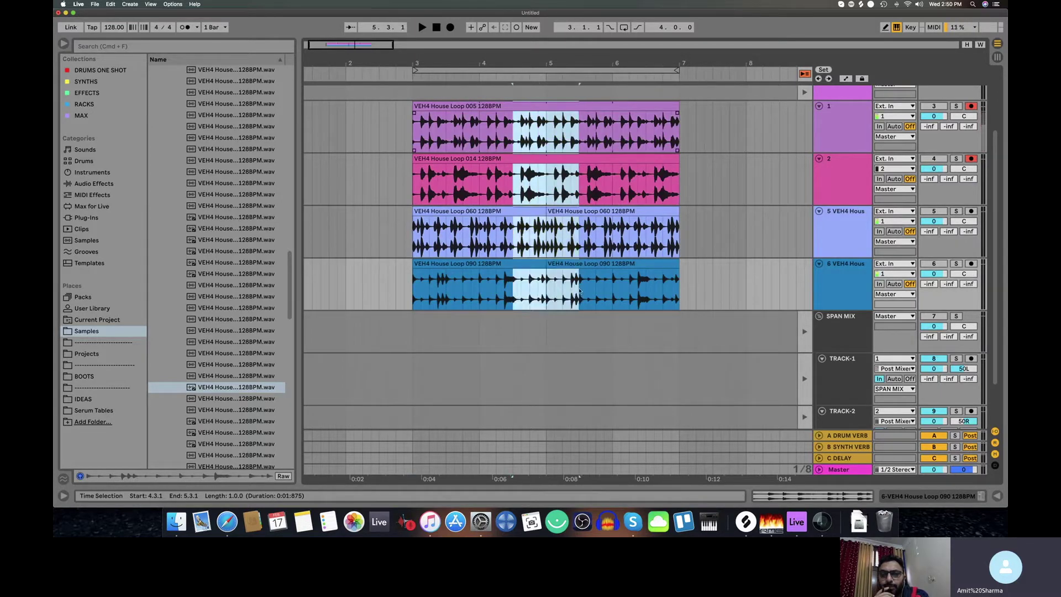
left_click(538, 289)
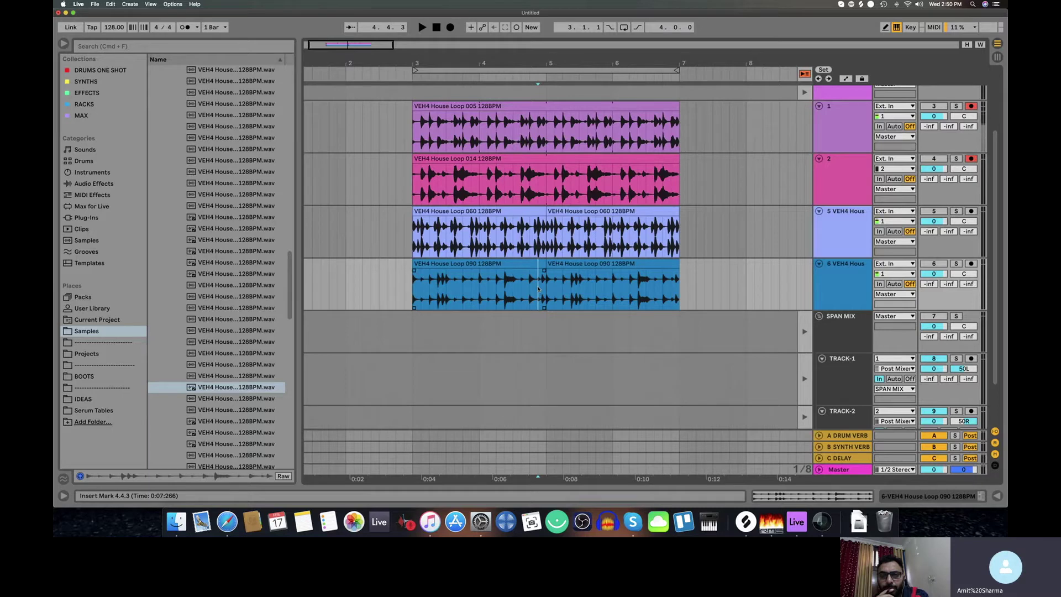
- Rename the first VEH4 House Loop track to 3
left_click(830, 127)
left_click(834, 176)
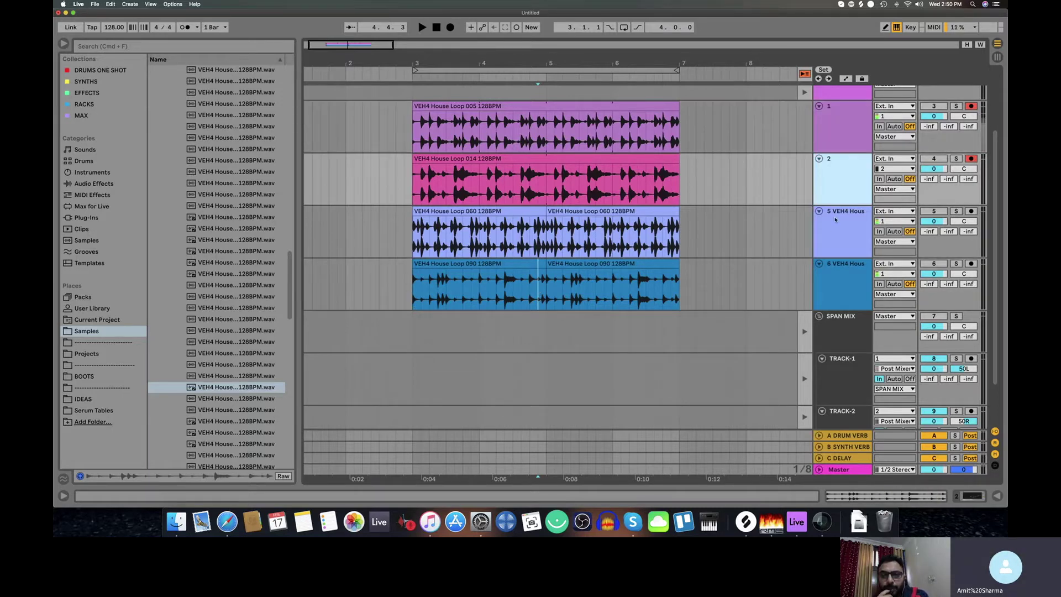
left_click(836, 219)
key("super+r")
type("3")
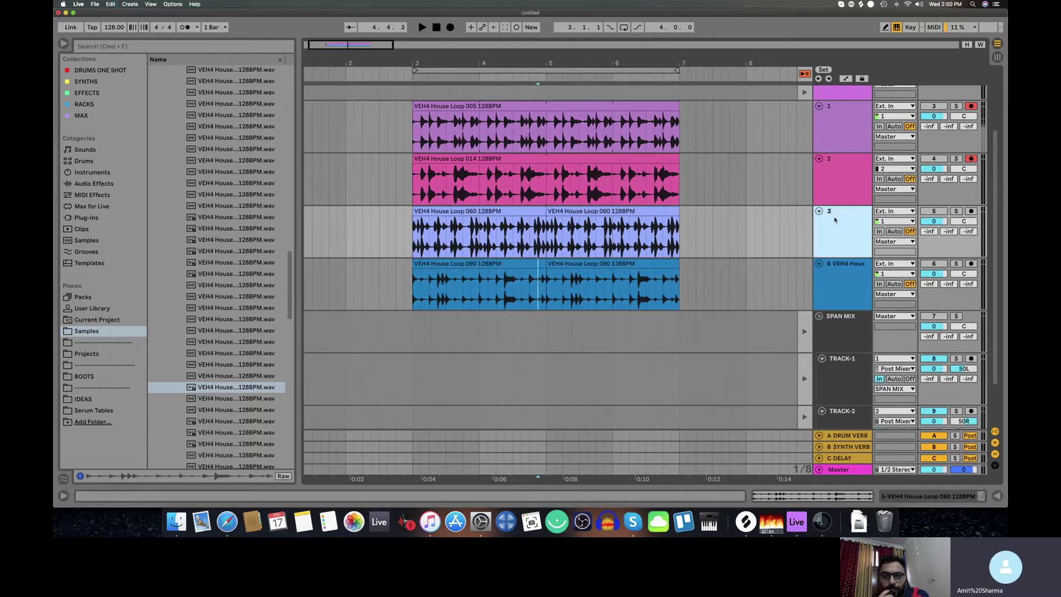
key("Return")
- Rename the second VEH4 House Loop track to 4 and switch the arrangement grid off
left_click(833, 265)
key("super+r")
type("4")
key("Return")
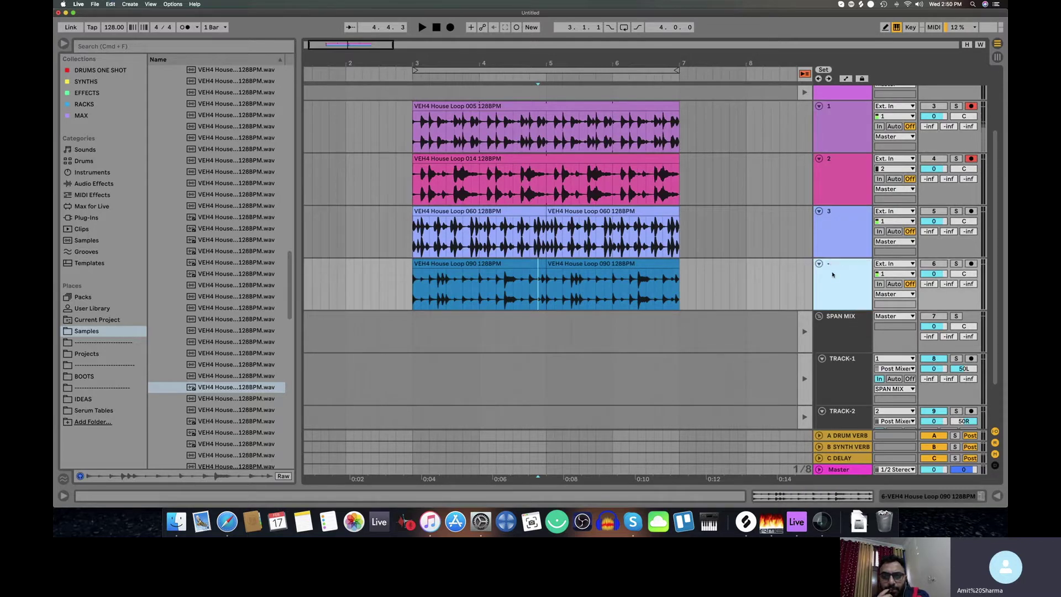
key("super+4")
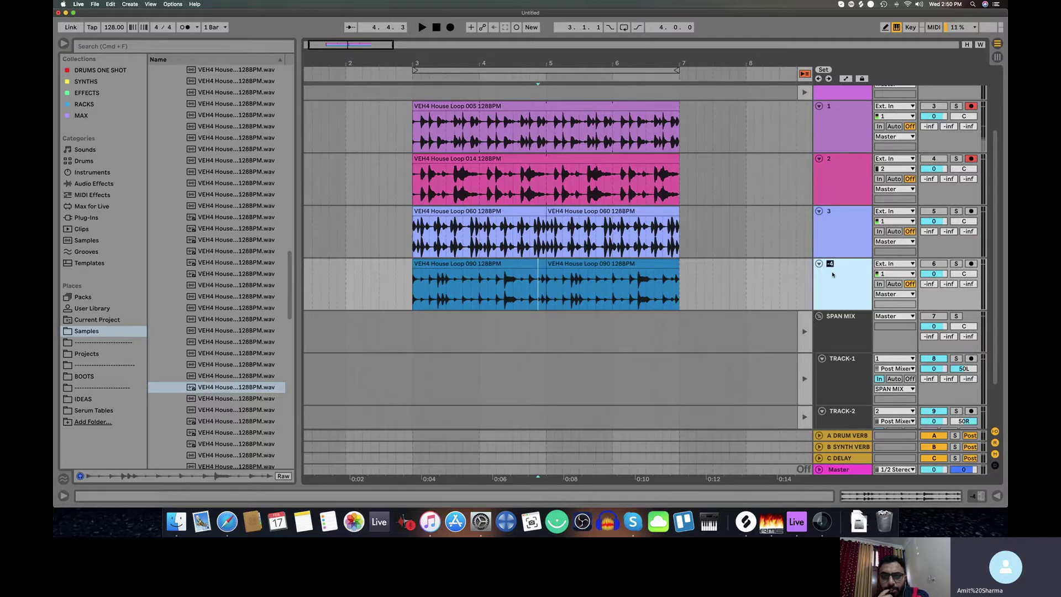
key("Return")
left_click(836, 129)
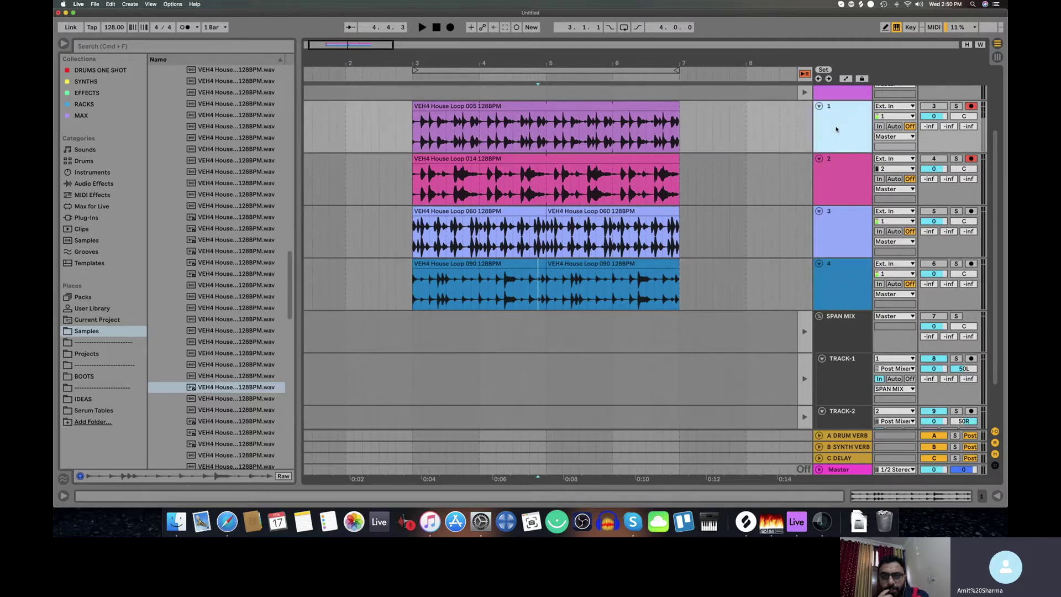
scroll(532, 180, "up", 2)
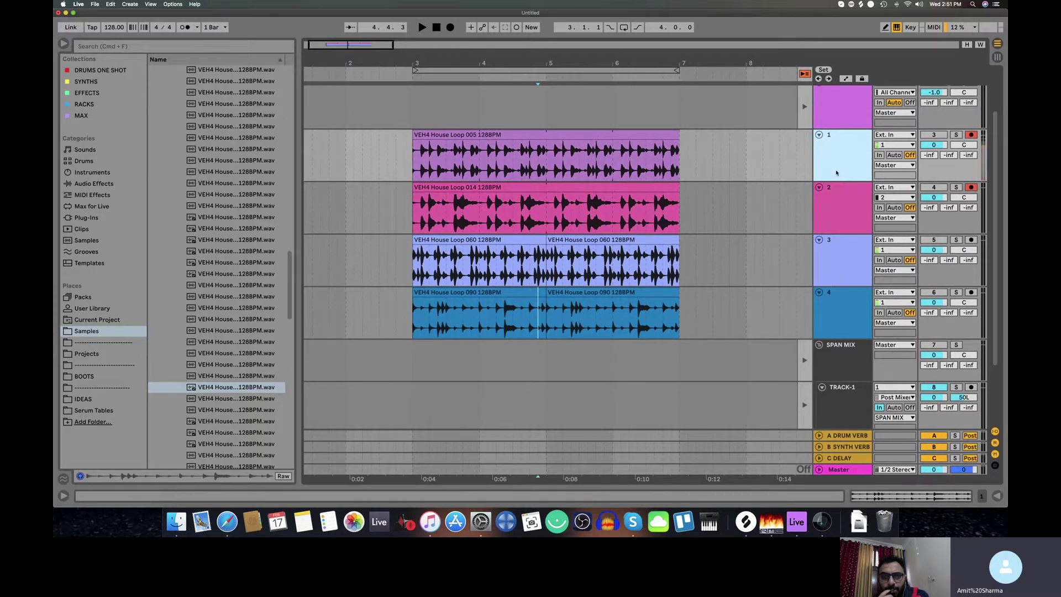
- Select house-loop tracks 1 through 4 as one range
left_click(842, 306, "shift")
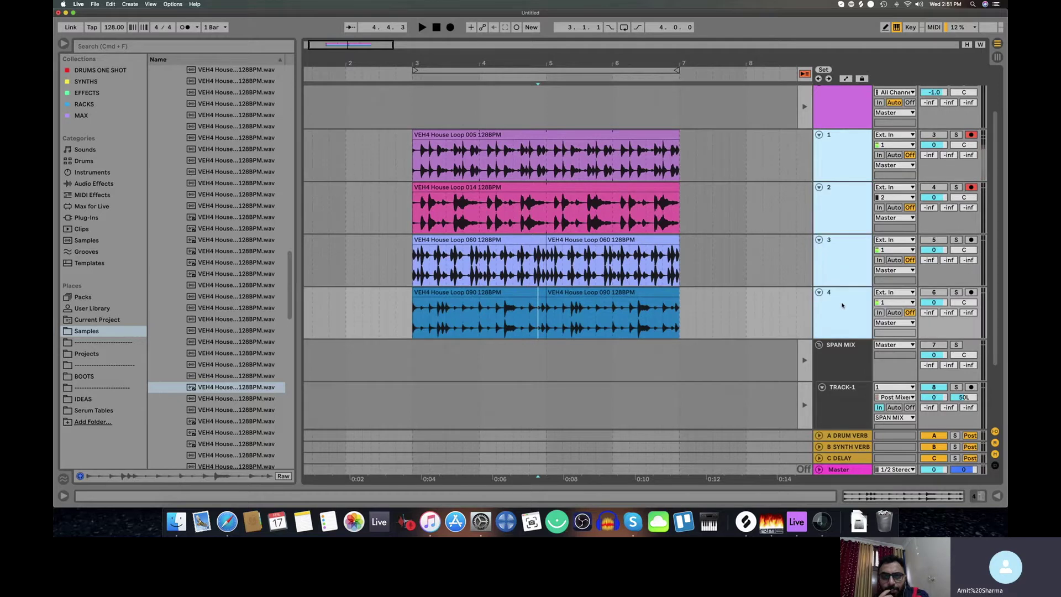
left_click(834, 167)
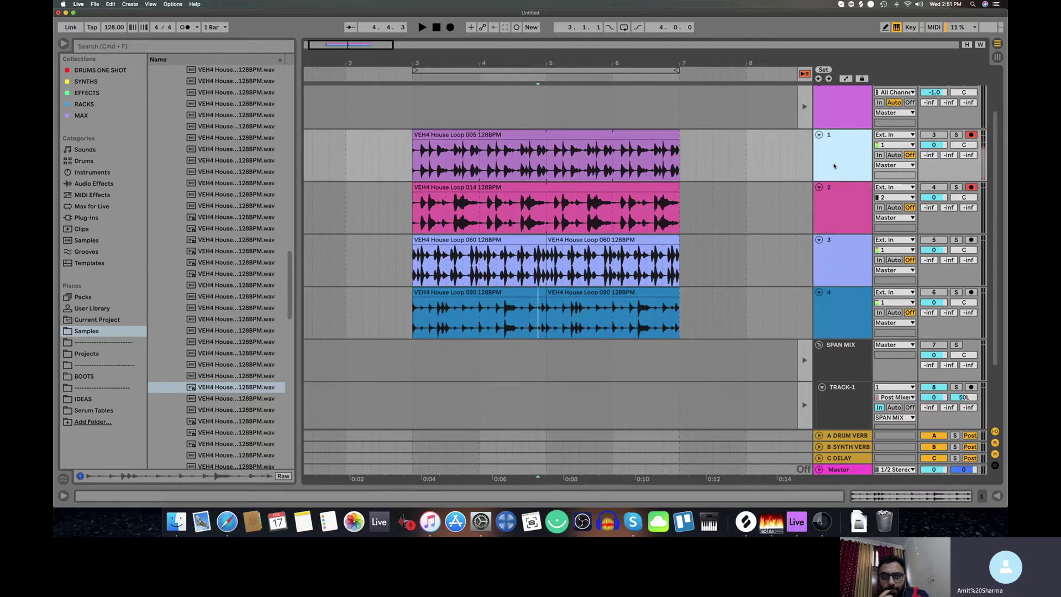
left_click(844, 318, "shift")
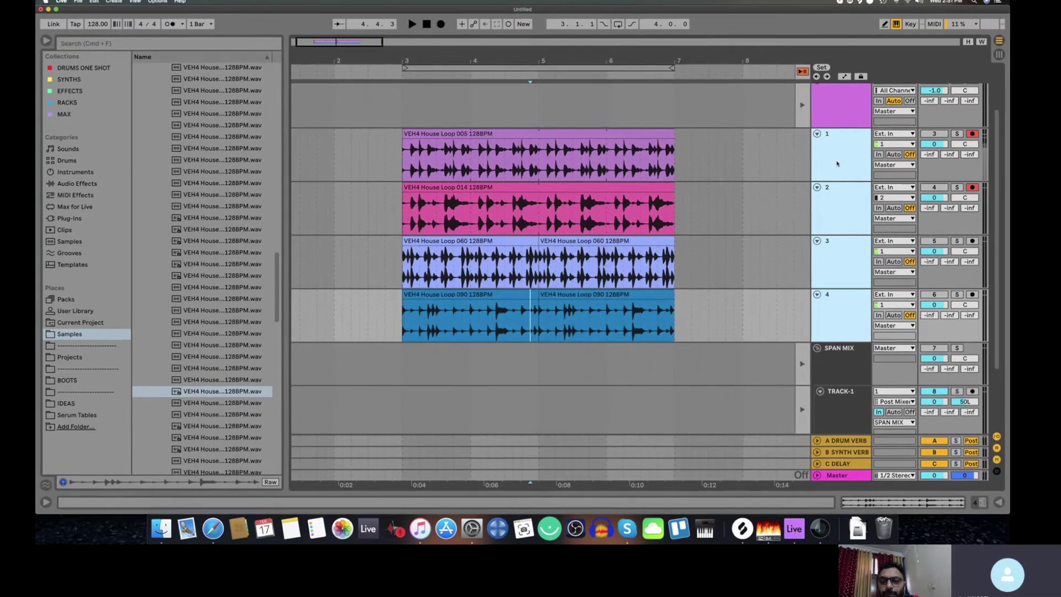
- Apply Link Tracks to the selected tracks 1–4 from their context menu
right_click(838, 167)
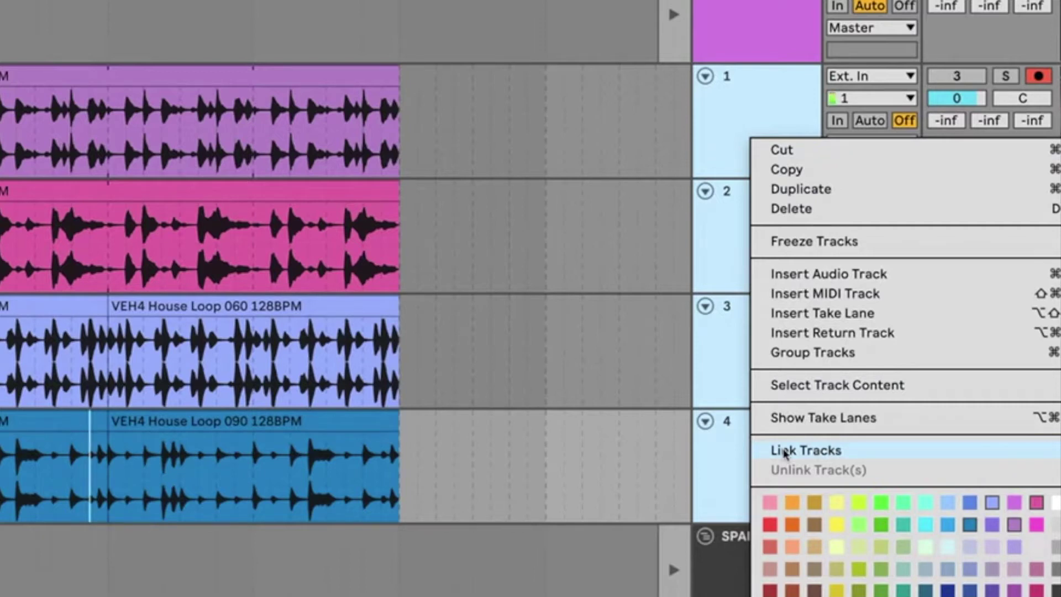
left_click(786, 451)
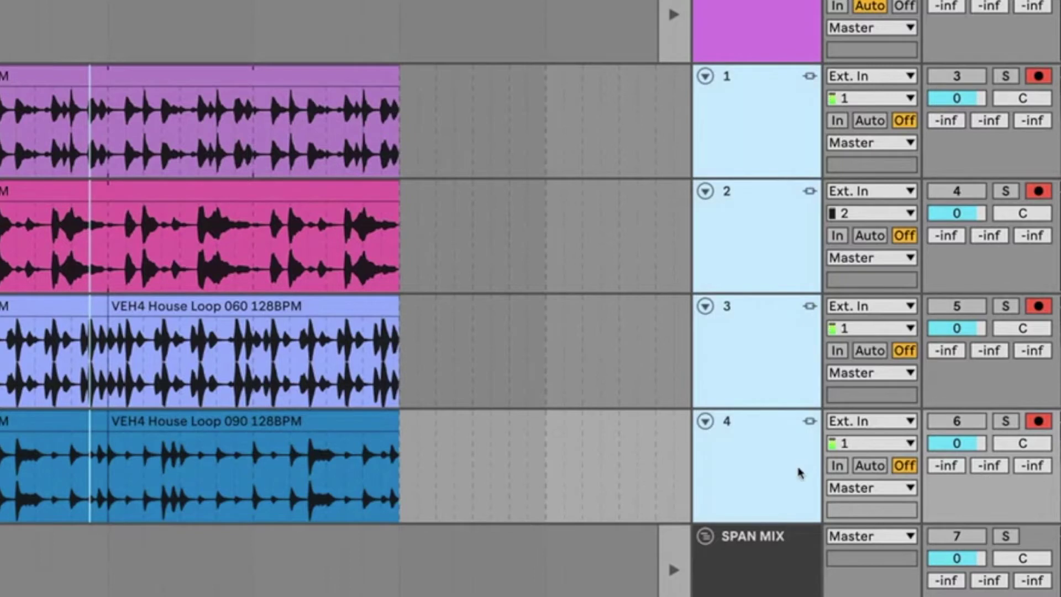
- Select the linked tracks 1 to 4 one at a time
left_click(759, 221)
left_click(749, 136)
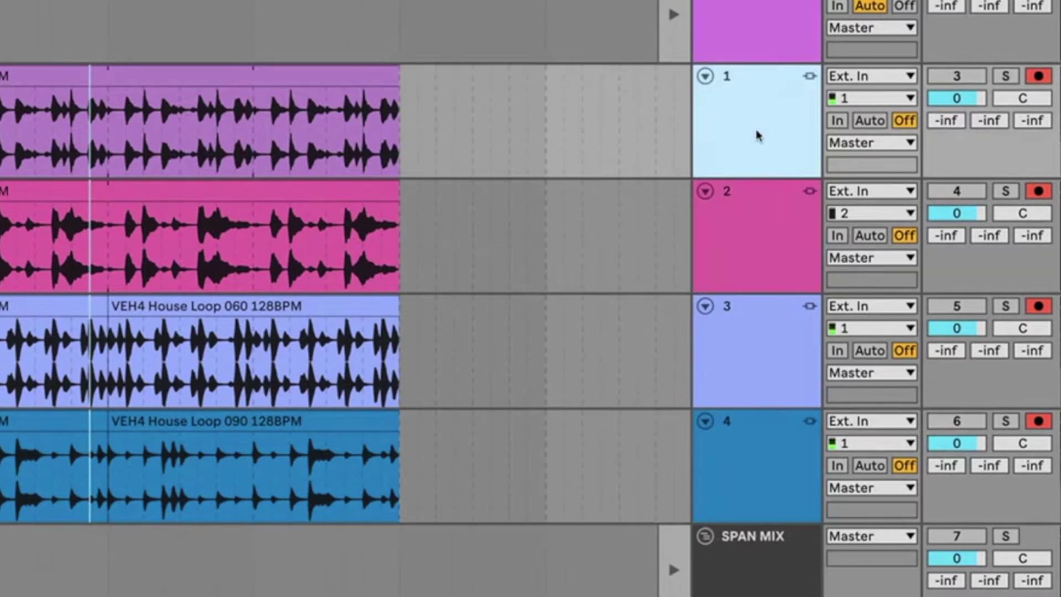
left_click(737, 248)
left_click(742, 327)
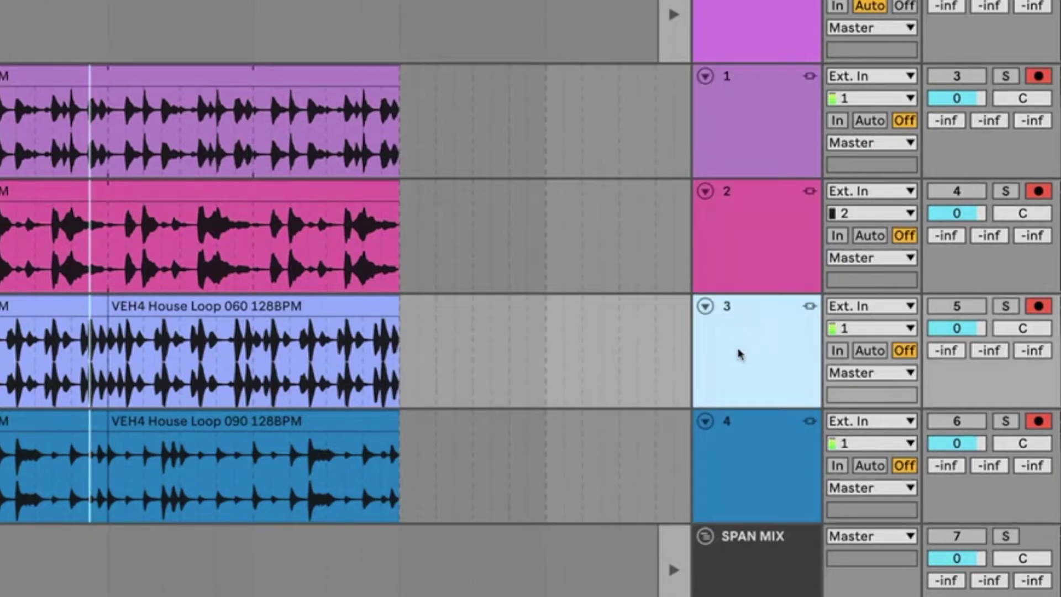
left_click(743, 451)
left_click(745, 381)
left_click(738, 280)
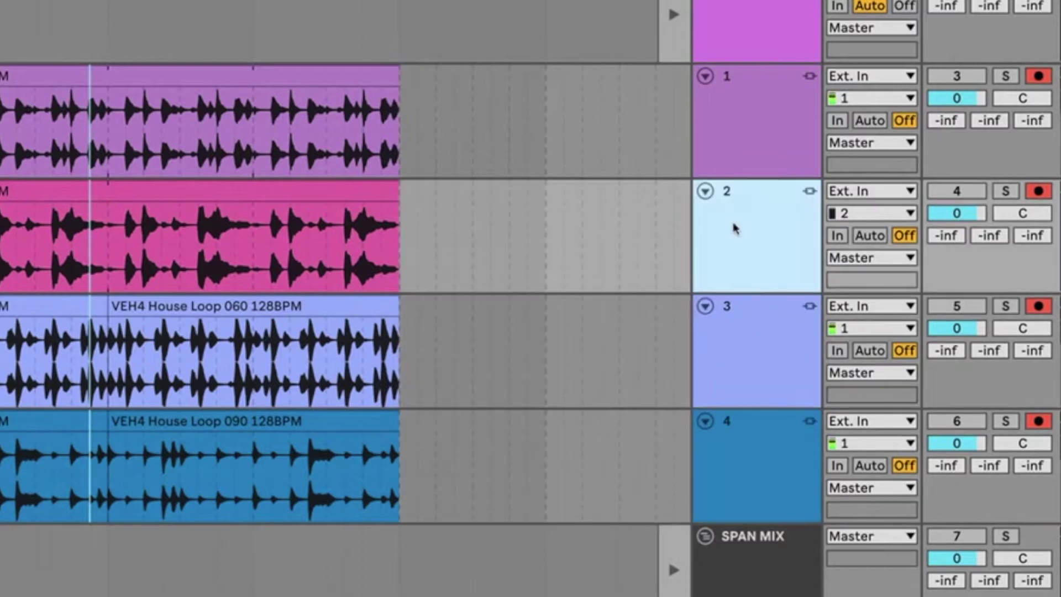
left_click(738, 164)
- Step through tracks 2 to 4 again, then select all four linked tracks at once
left_click(741, 223)
left_click(731, 312)
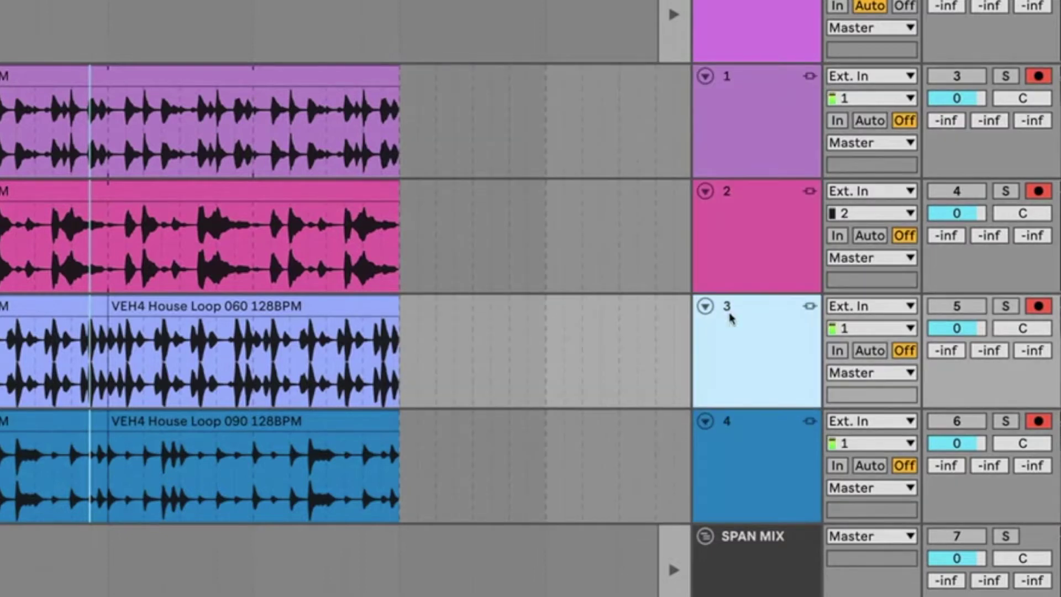
left_click(742, 433)
left_click(745, 358)
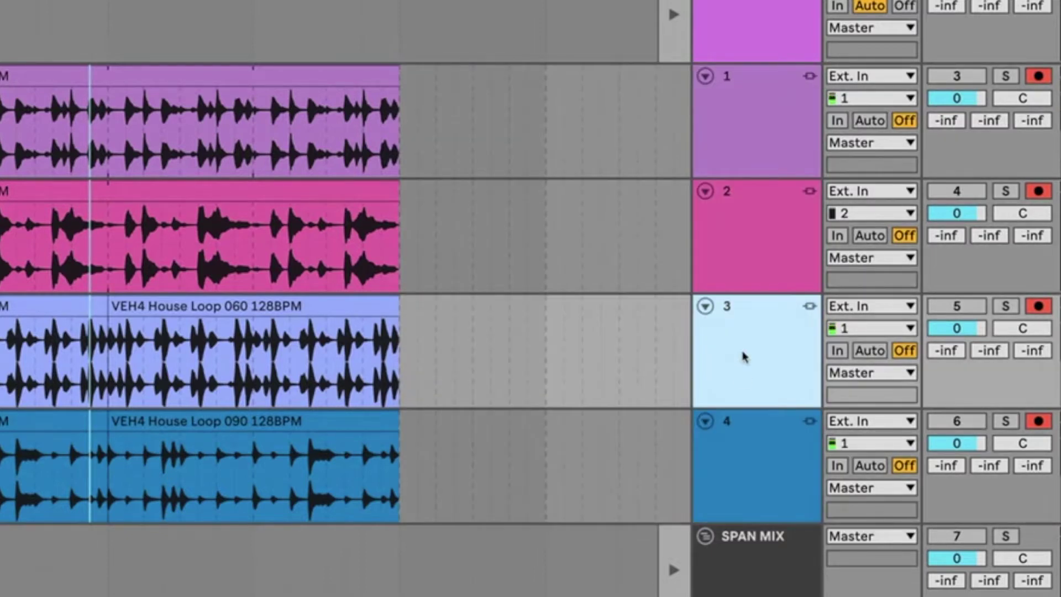
left_click(747, 279)
mouse_move(809, 309)
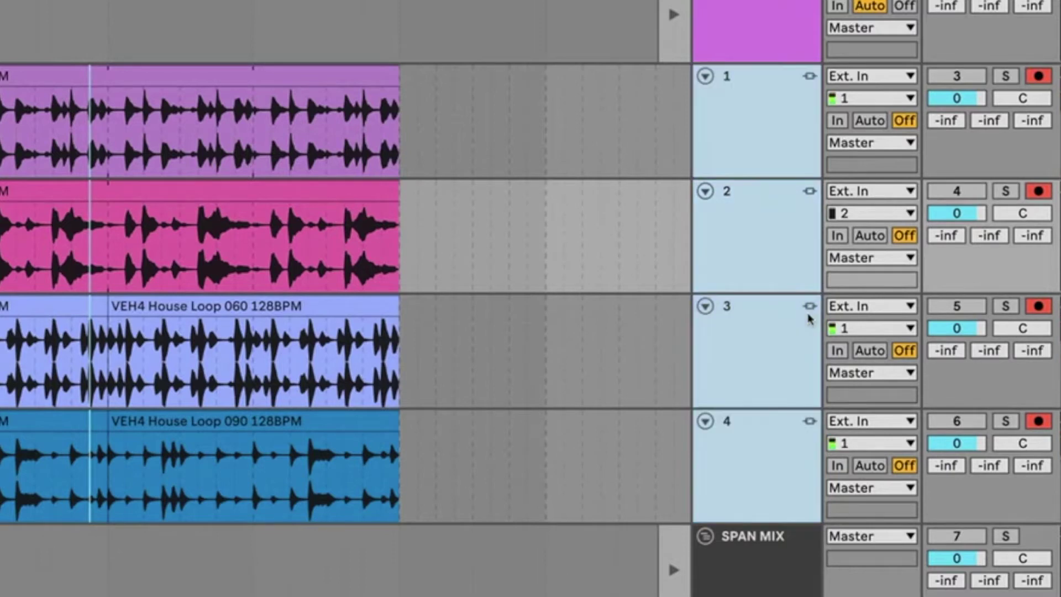
left_click(810, 309)
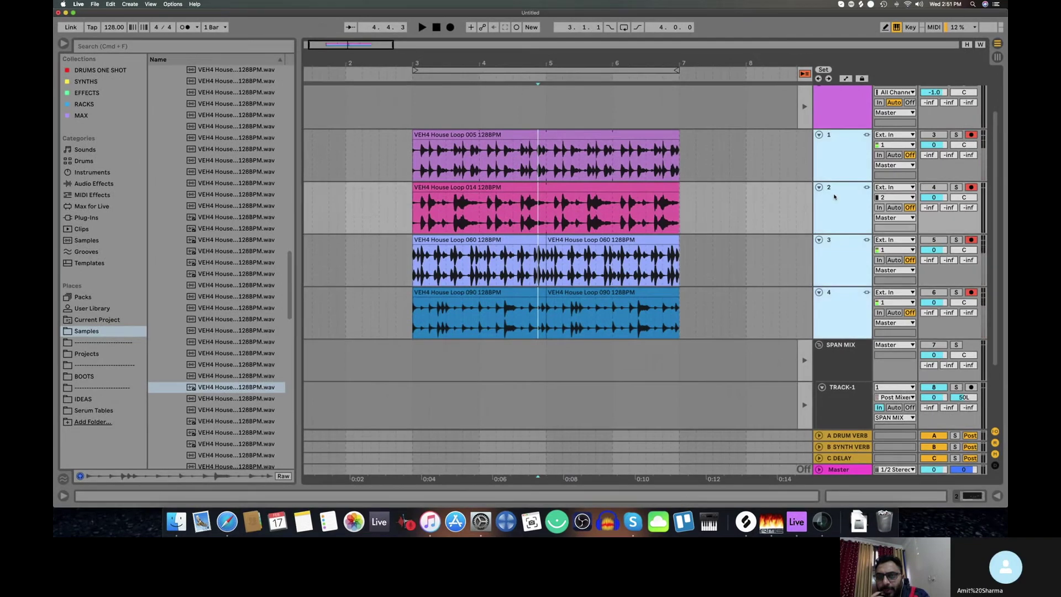
- Switch the selection among single tracks 1, 2 and 3, ending on track 2 alone
left_click(829, 162)
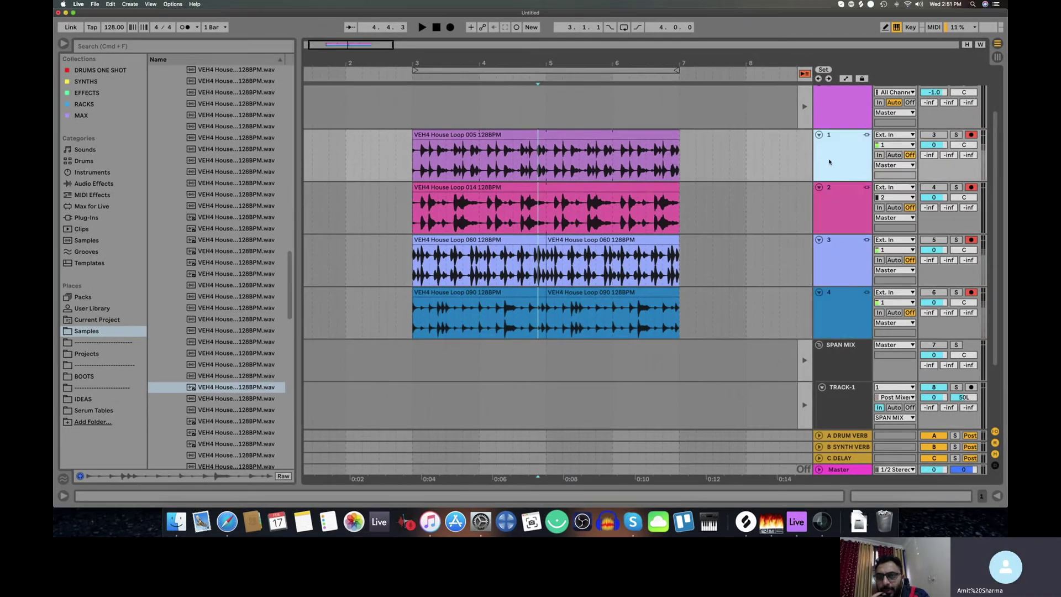
left_click(830, 206)
left_click(827, 172)
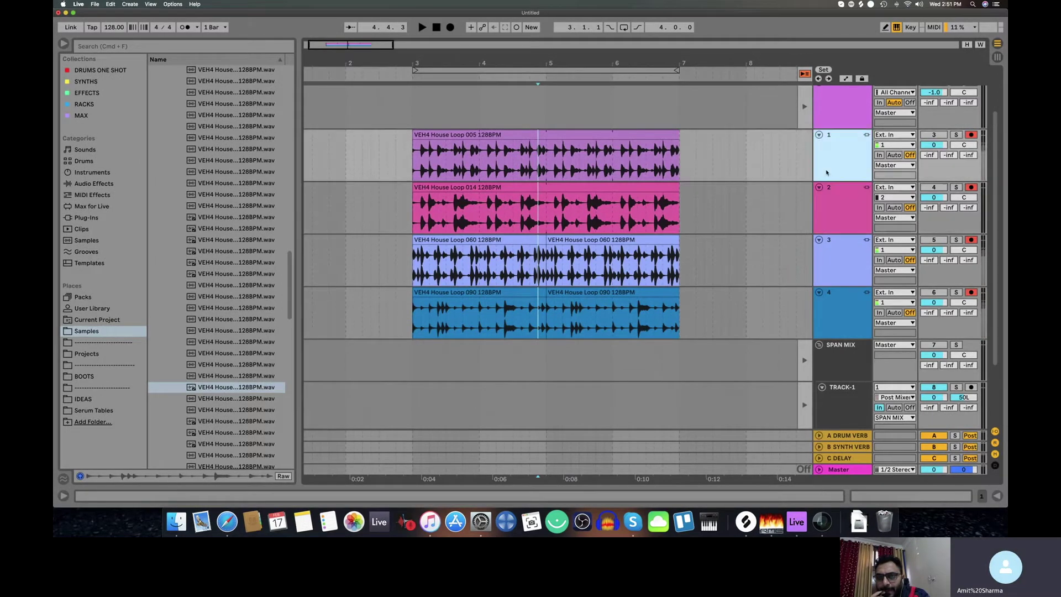
left_click(831, 210)
left_click(833, 260)
left_click(836, 217)
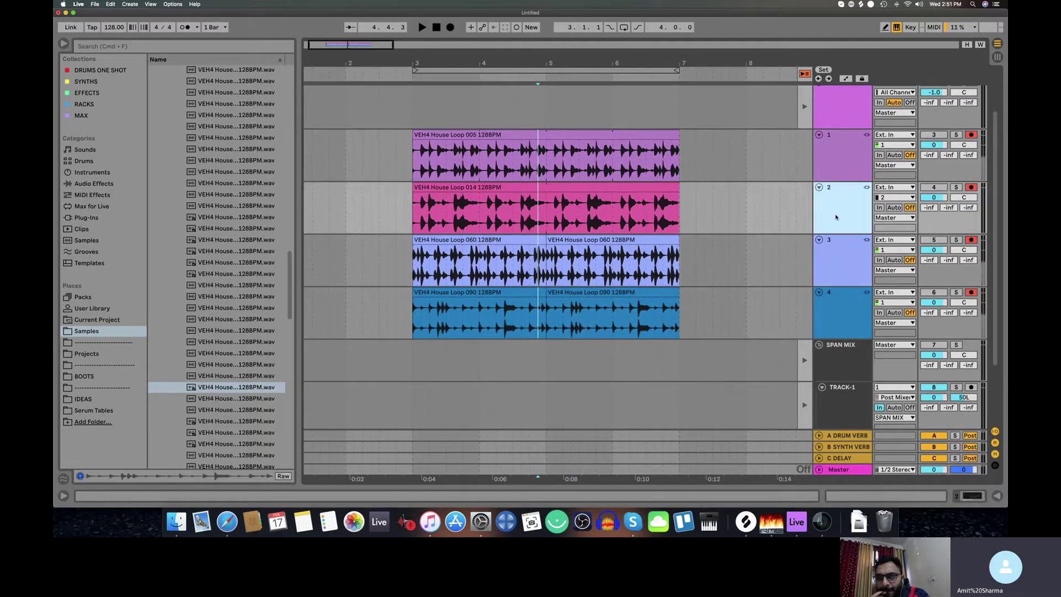
left_click(831, 174)
left_click(831, 223)
left_click(834, 262)
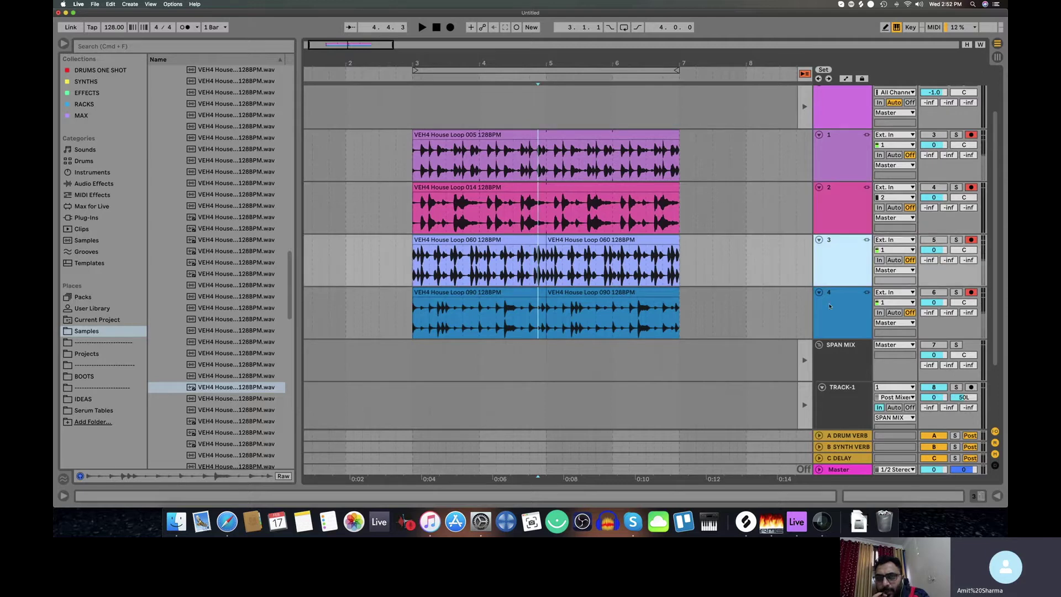
left_click(828, 271)
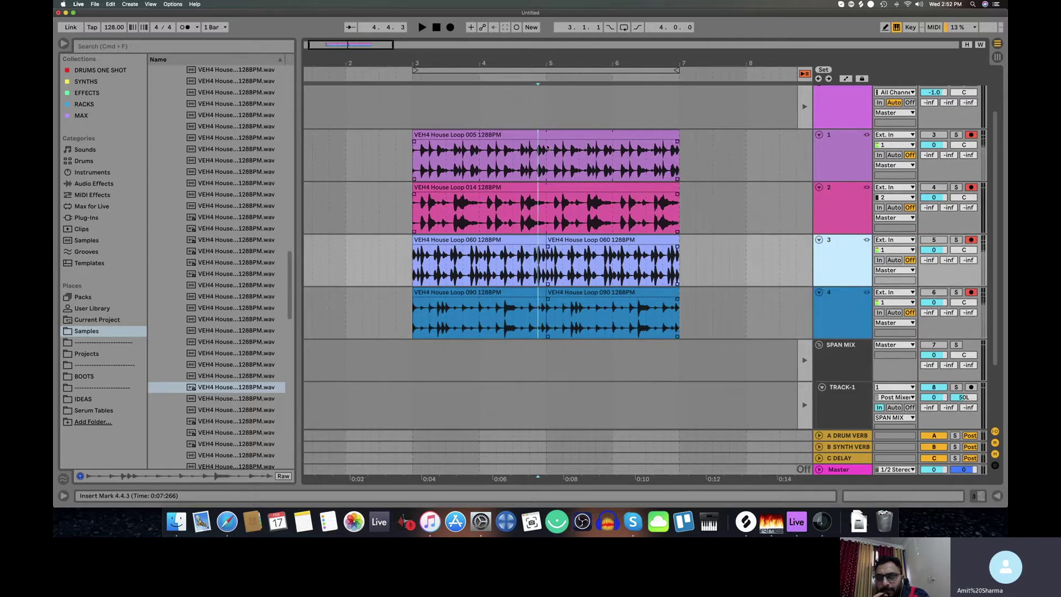
left_click(835, 157)
left_click(835, 210)
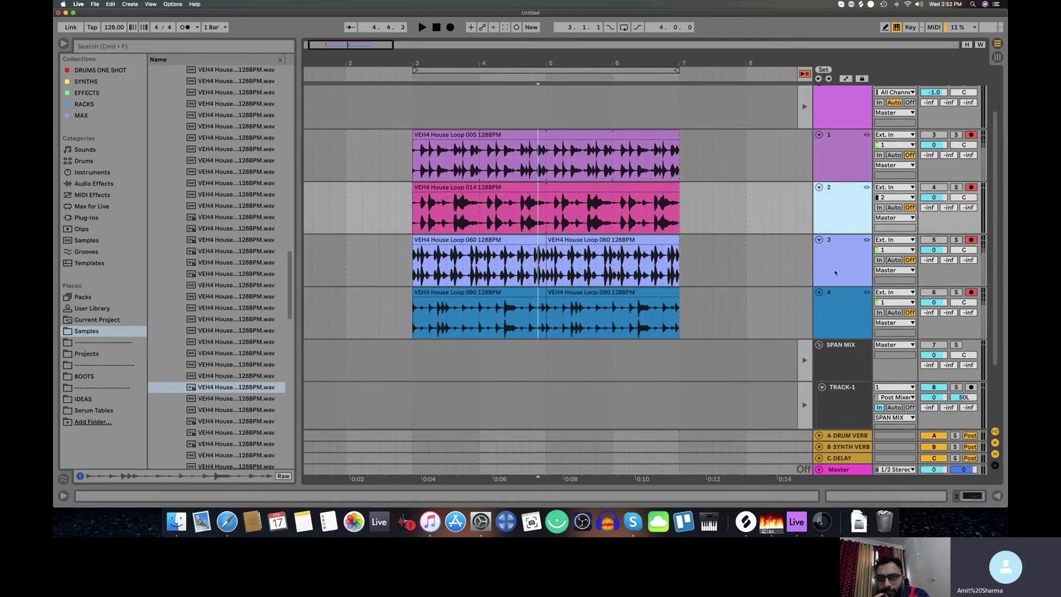
- Select tracks 3, 4, 2 and 1 in turn, ending on track 1
left_click(835, 262)
left_click(837, 294)
left_click(836, 243)
left_click(836, 190)
left_click(835, 161)
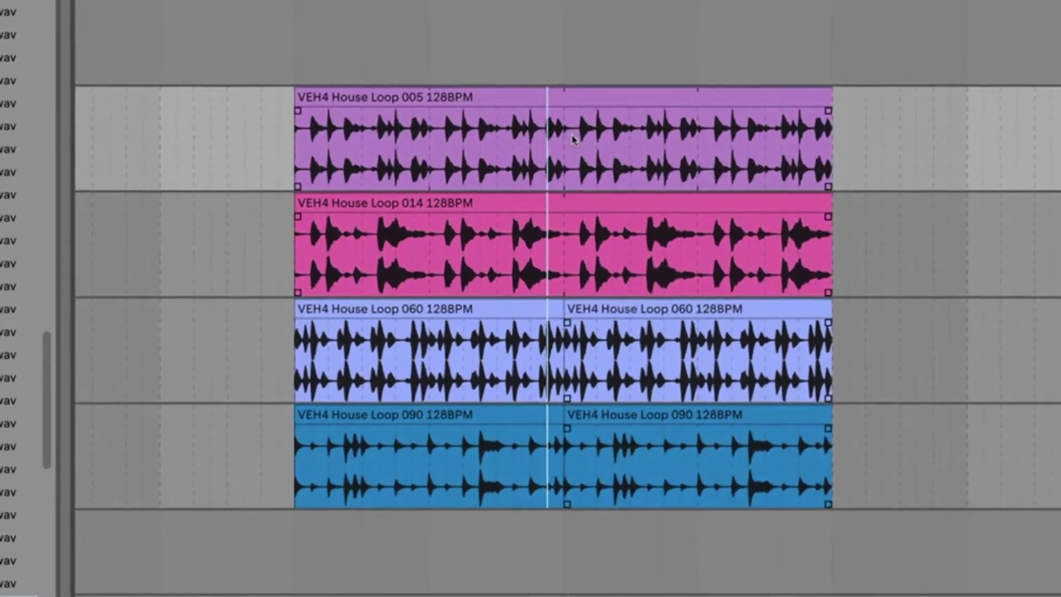
- Delete a one-bar range from all four linked tracks and slide the later clips into the gap
left_click_drag(559, 148, 602, 150)
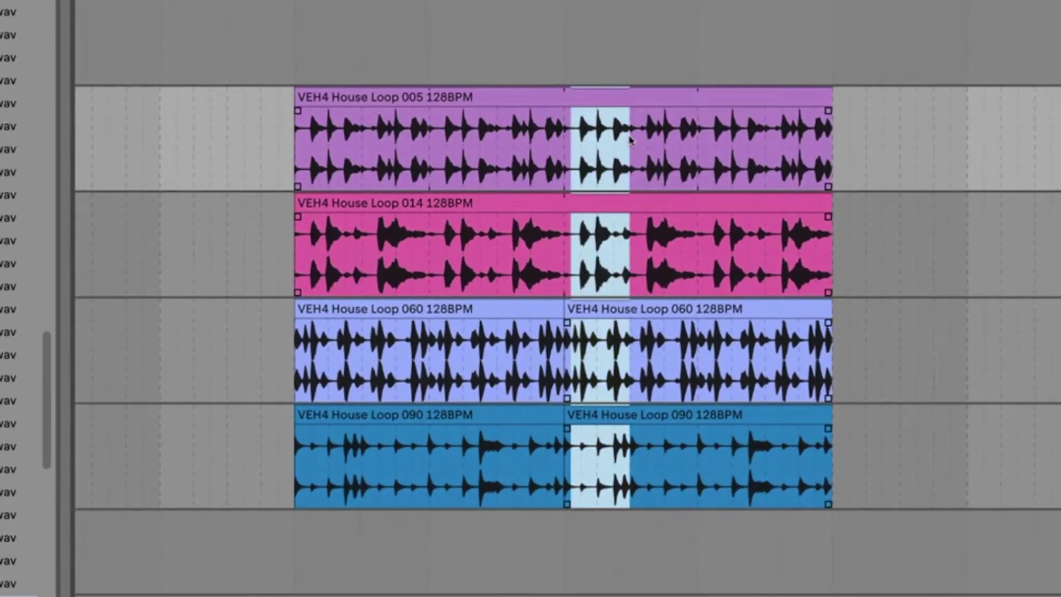
left_click_drag(565, 141, 630, 143)
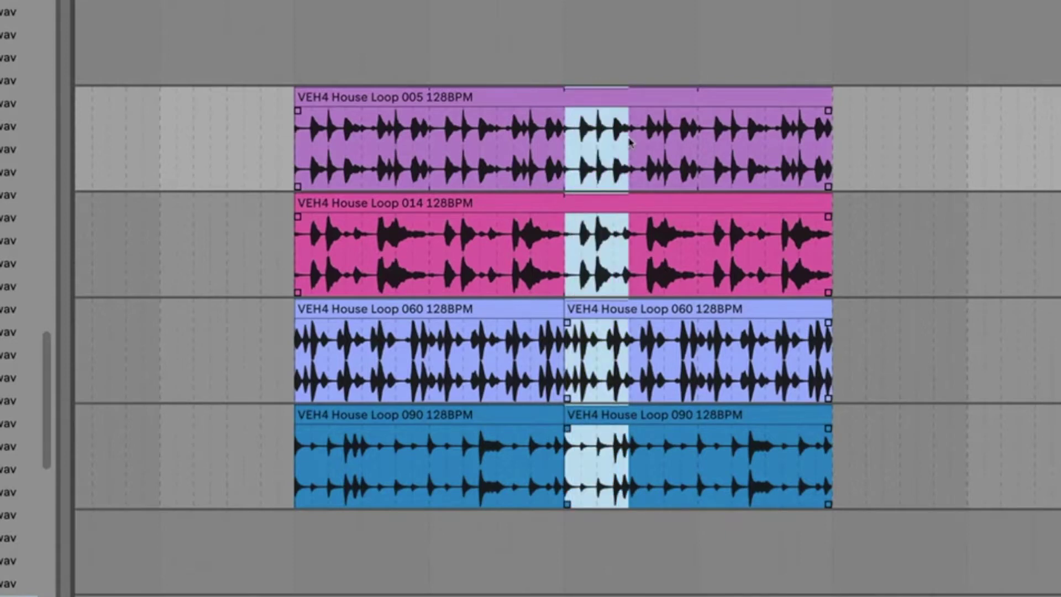
key("Delete")
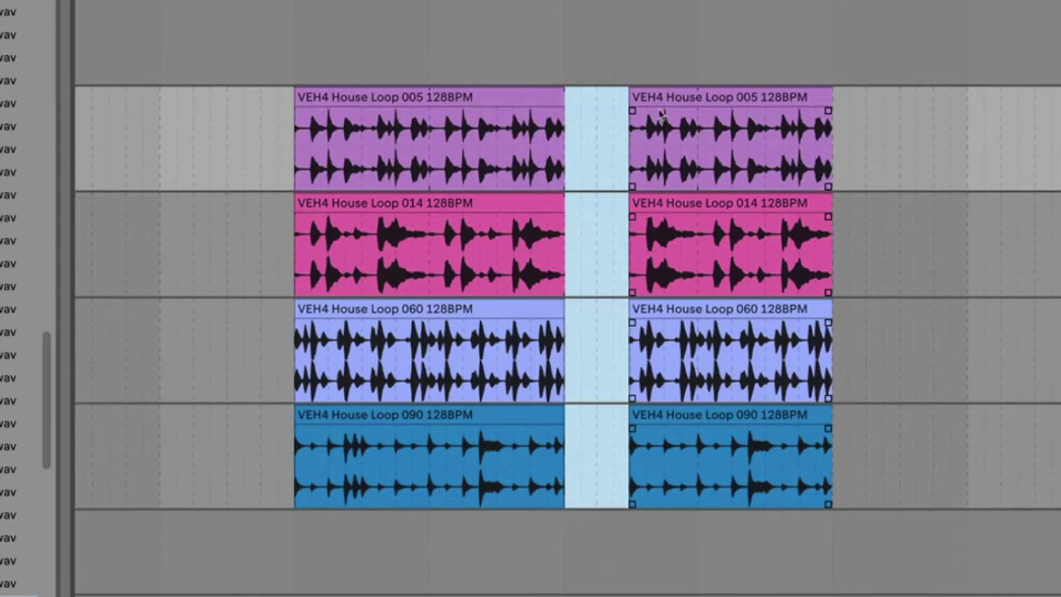
left_click_drag(661, 111, 601, 104)
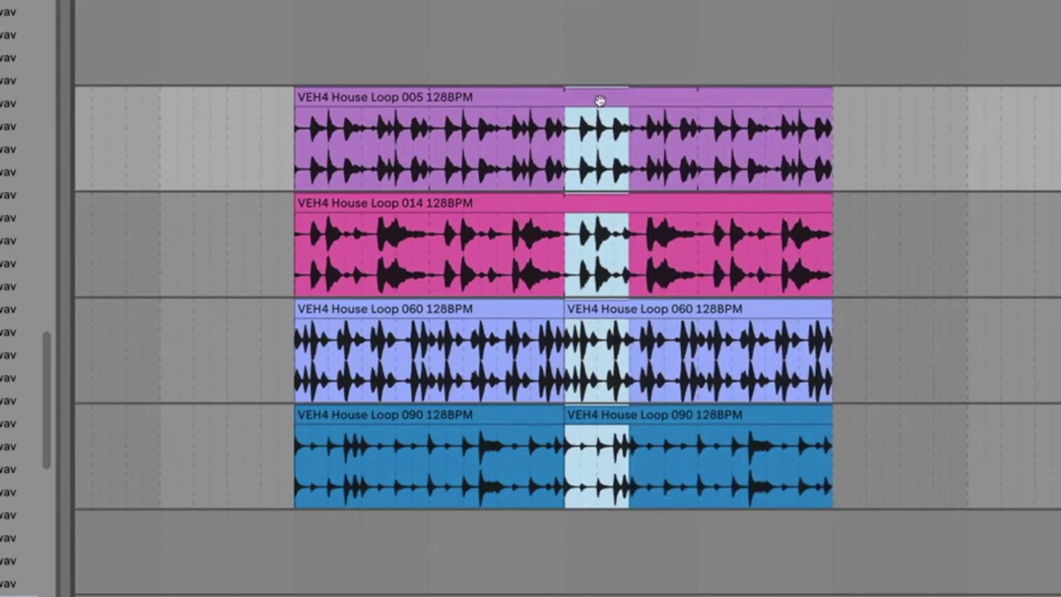
- Shift the range one bar right, duplicate it, then undo the duplication
key("Right")
key("ctrl+d")
key("ctrl+d")
key("ctrl+d")
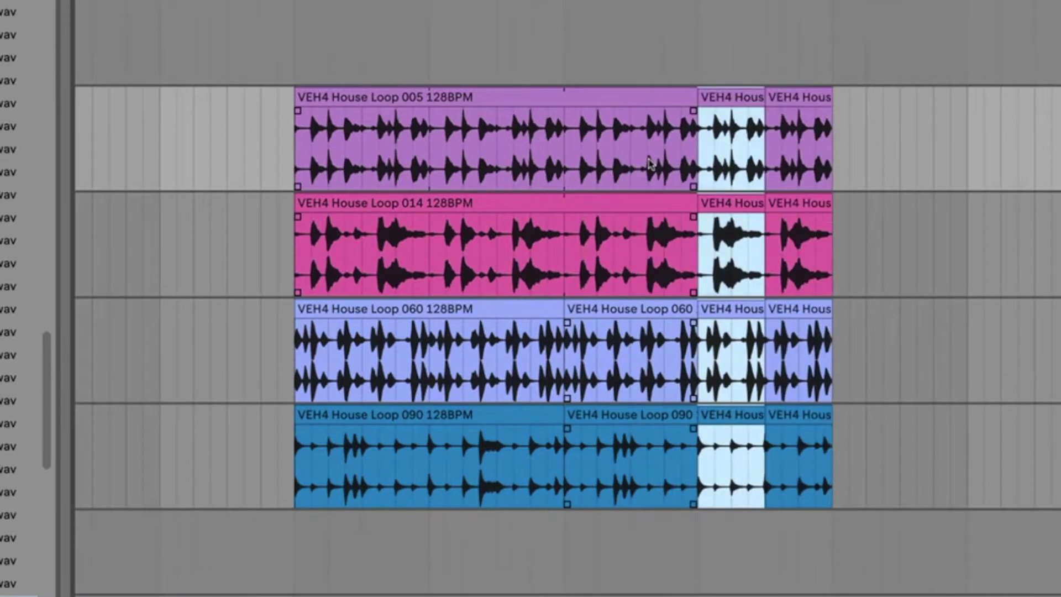
key("ctrl+z")
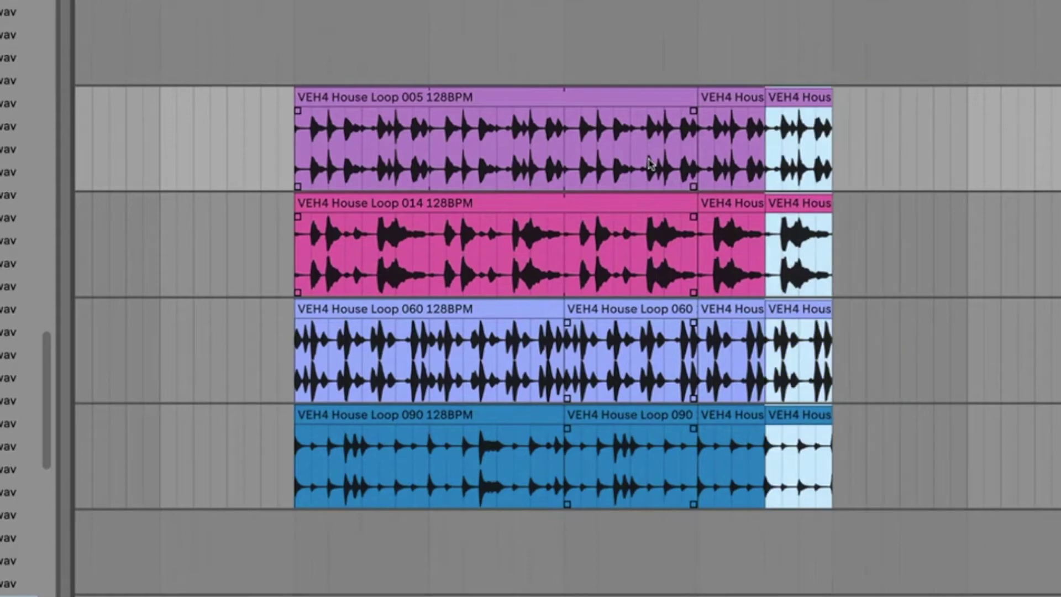
key("ctrl+z")
key("ctrl+z")
left_click(615, 155)
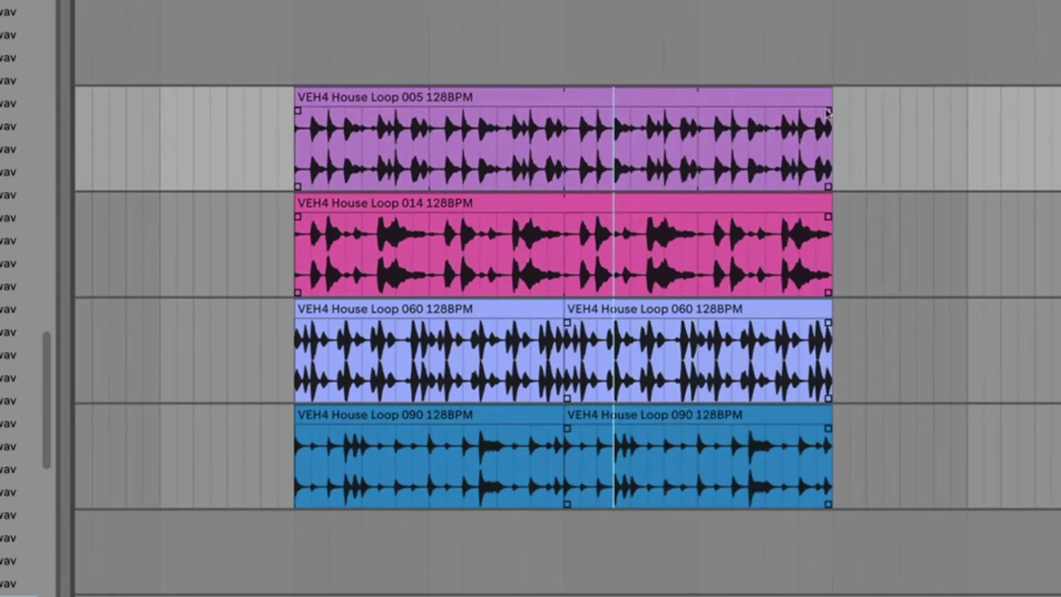
- Draw fade-outs at the ends of all four linked clips, starting slightly earlier
left_click_drag(828, 110, 773, 111)
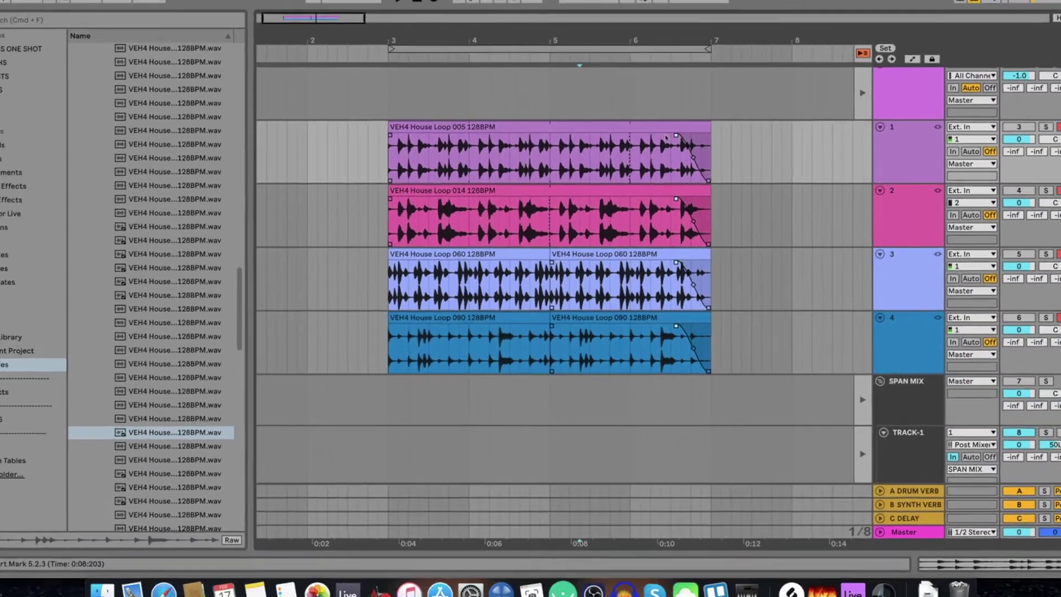
left_click_drag(774, 110, 752, 116)
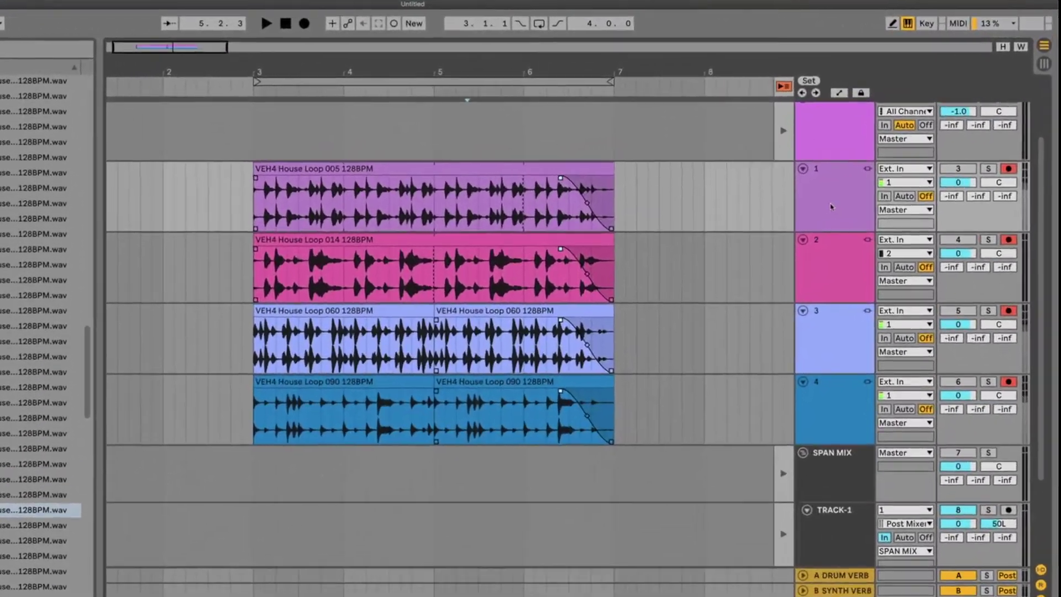
left_click(854, 163)
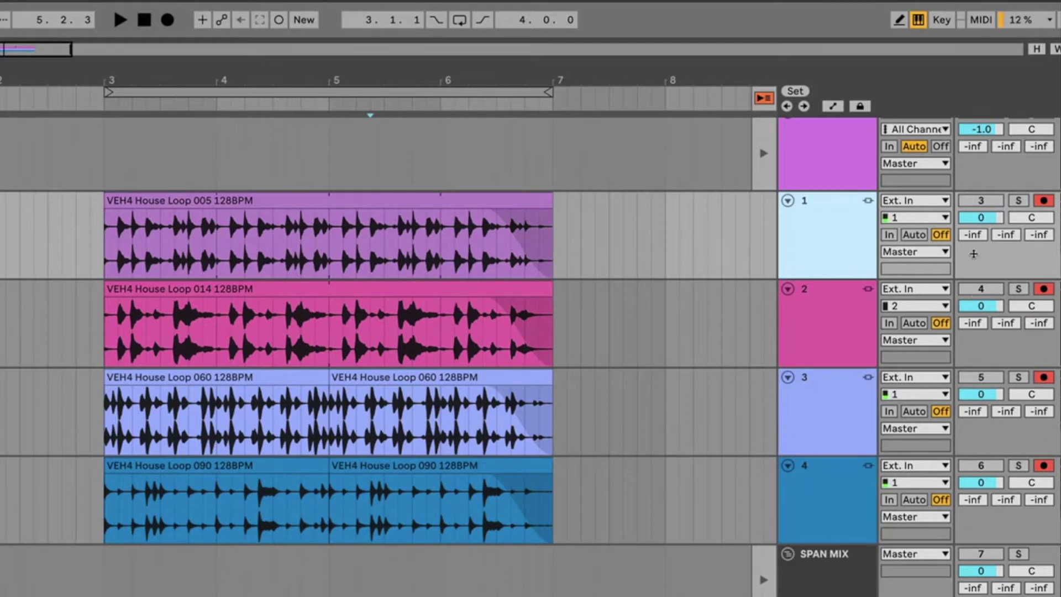
- Select all four linked house-loop tracks, solo them with S, then deselect them
key("ctrl+a")
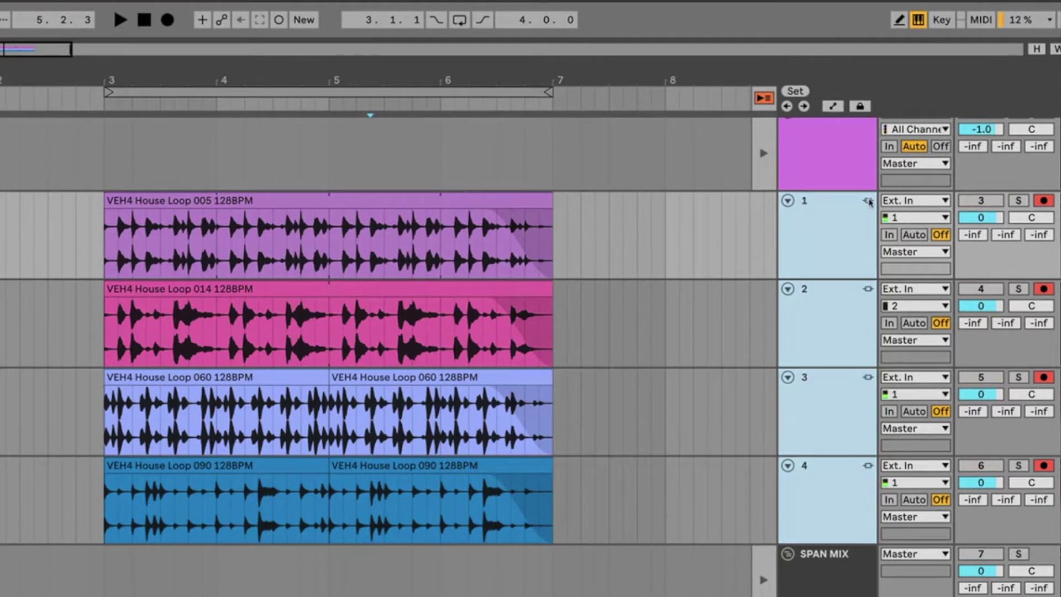
left_click(839, 302)
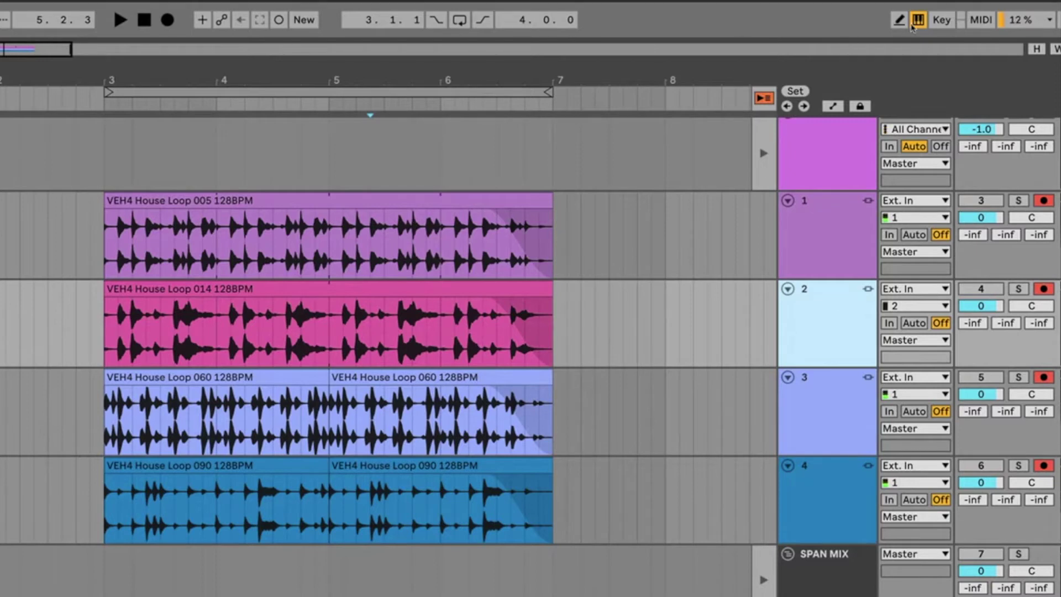
left_click(871, 202, "shift")
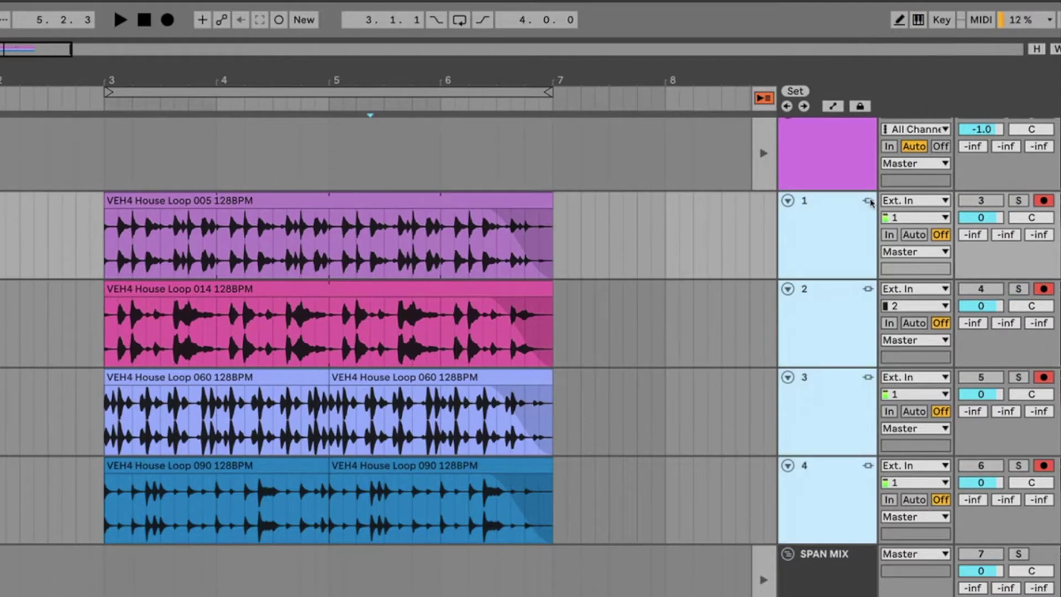
key("s")
key("s")
left_click(1044, 202)
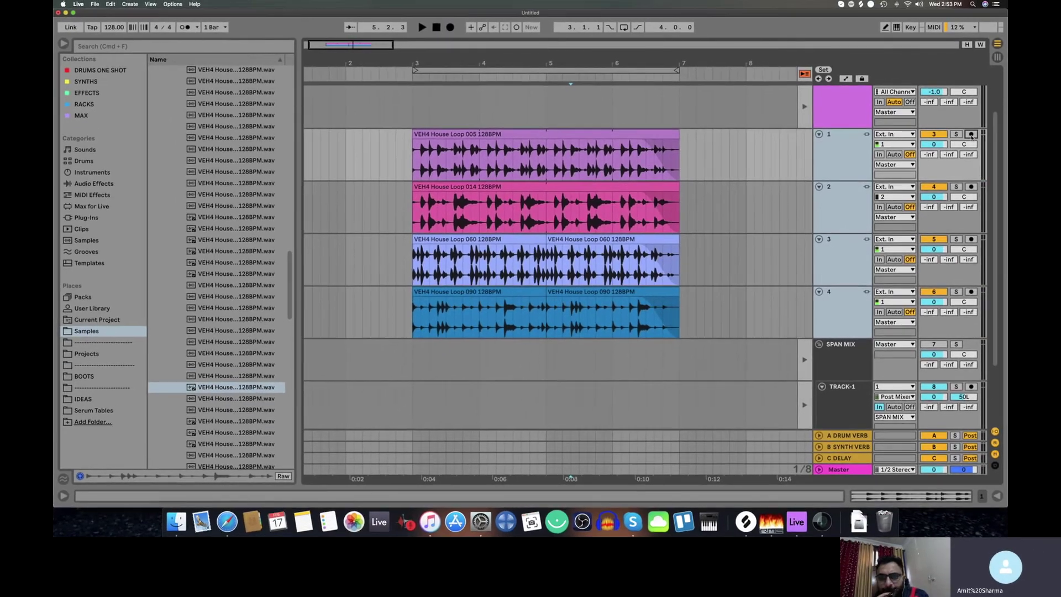
mouse_move(657, 319)
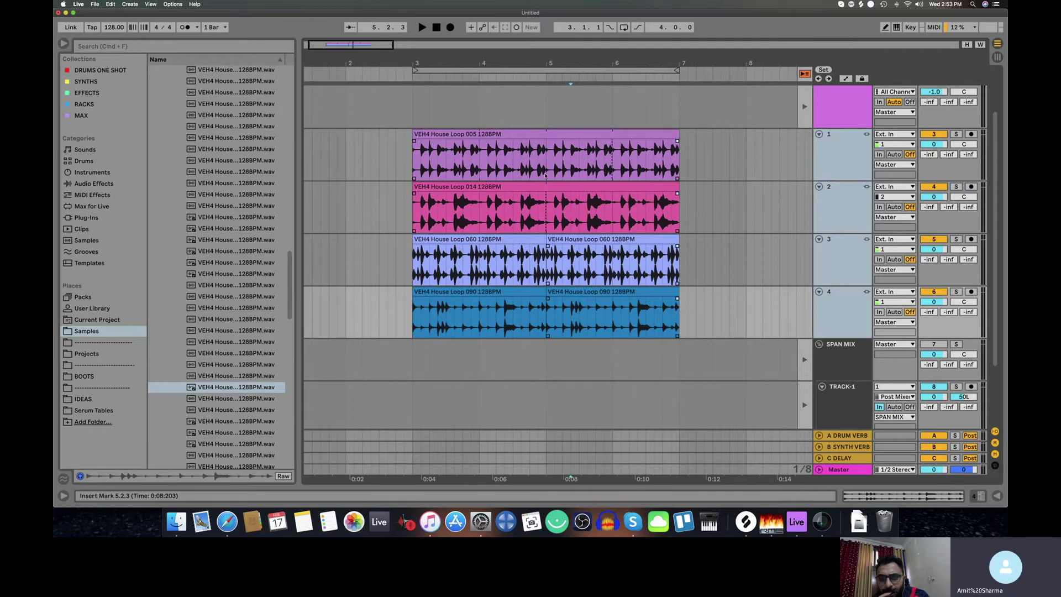
left_click_drag(546, 176, 588, 178)
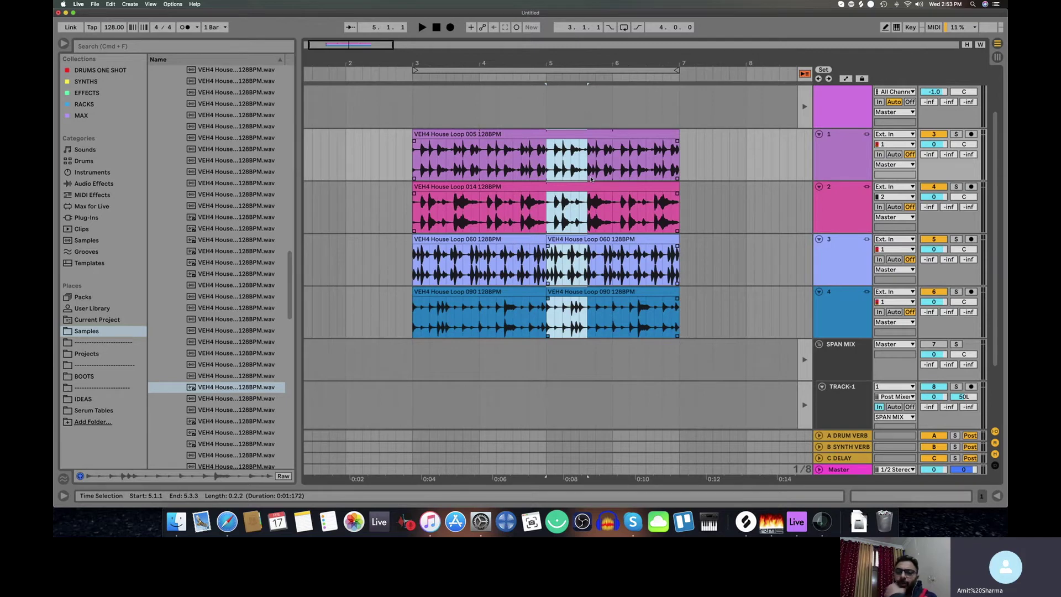
left_click(549, 161)
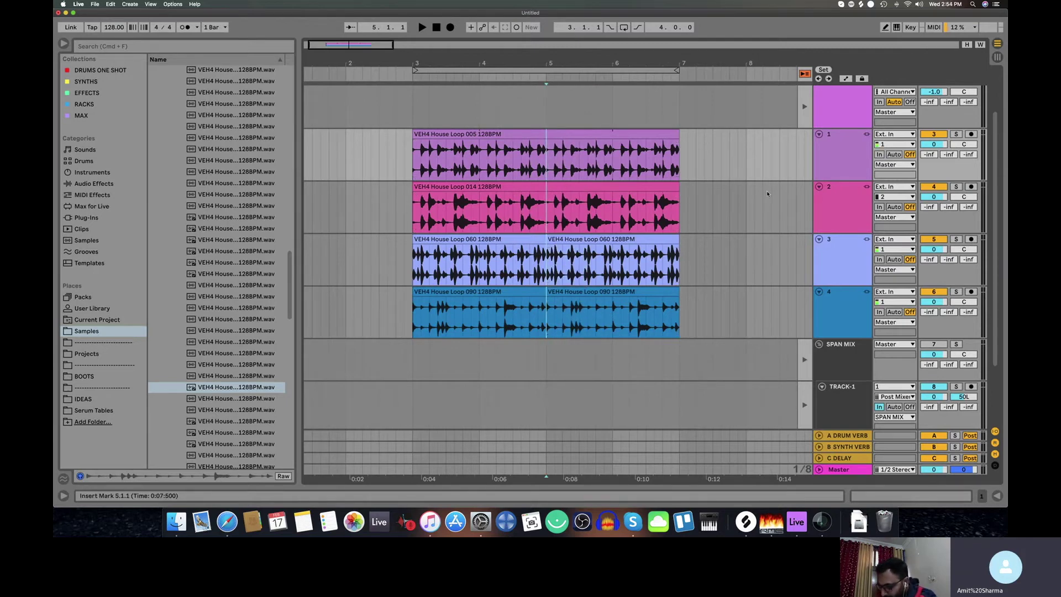
- Insert a MIDI track below 2 Wavetable plus three more with Cmd+Shift+T
scroll(766, 193, "up", 3)
left_click(842, 172)
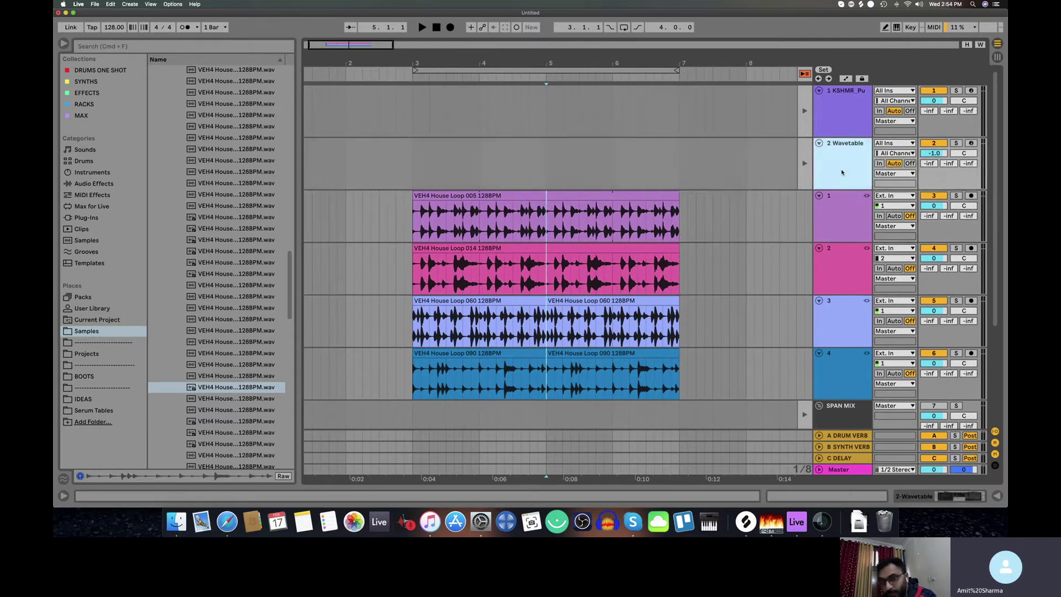
right_click(842, 172)
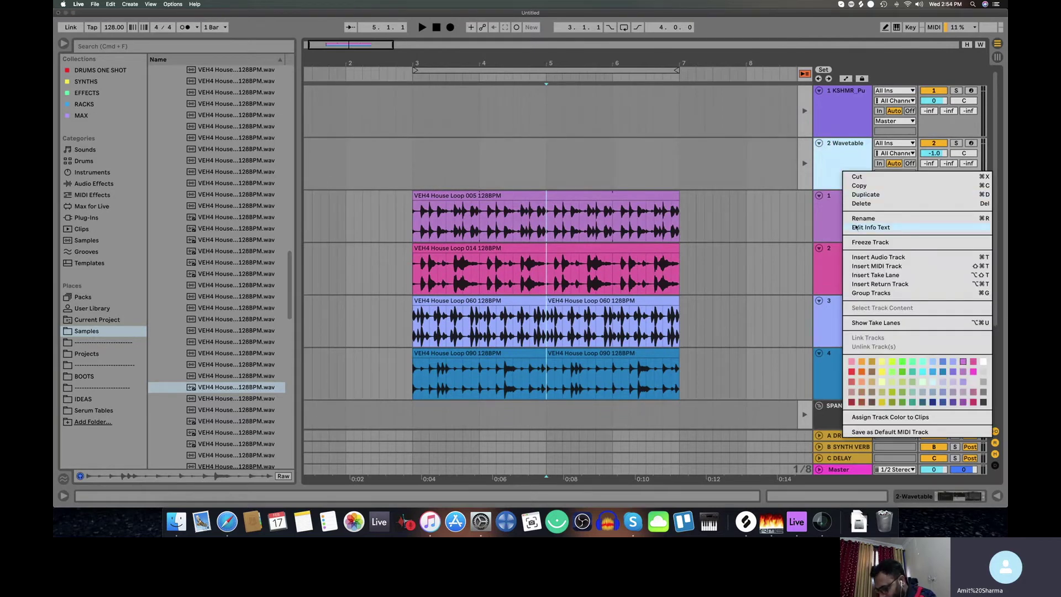
left_click(875, 267)
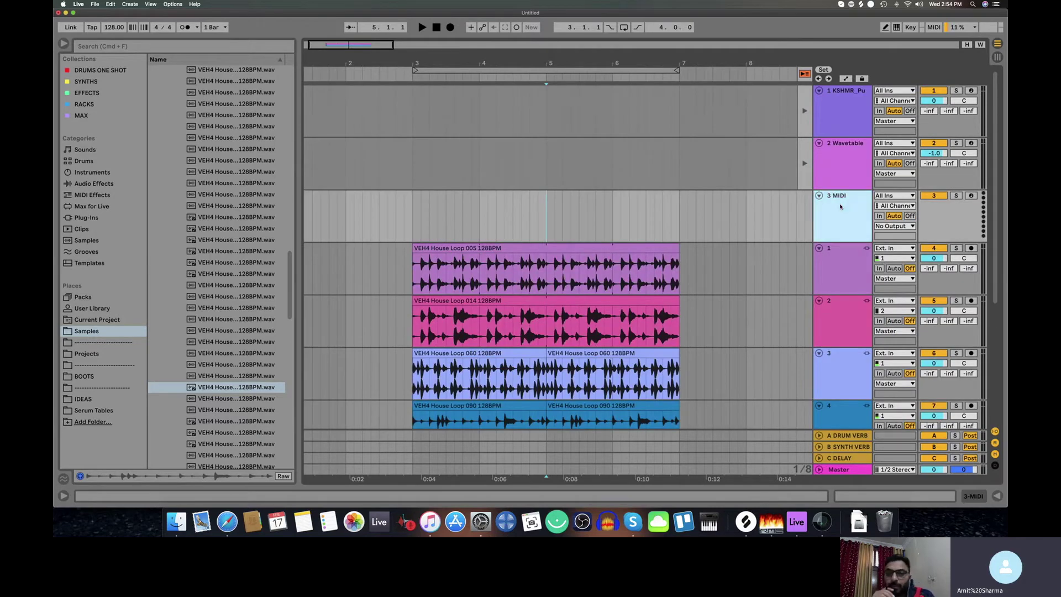
key("super+shift+t")
key("super+shift+t")
key("super+shift+t")
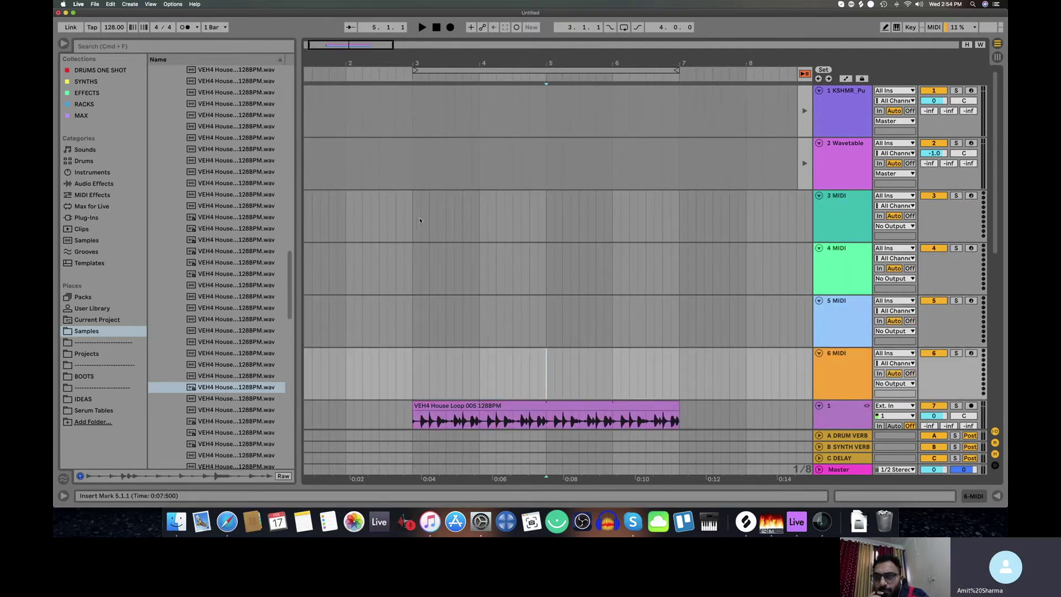
left_click_drag(415, 218, 679, 226)
- Create an empty bars 3–7 MIDI clip in 3 MIDI, copy it down, then select tracks 3–6 MIDI
right_click(605, 227)
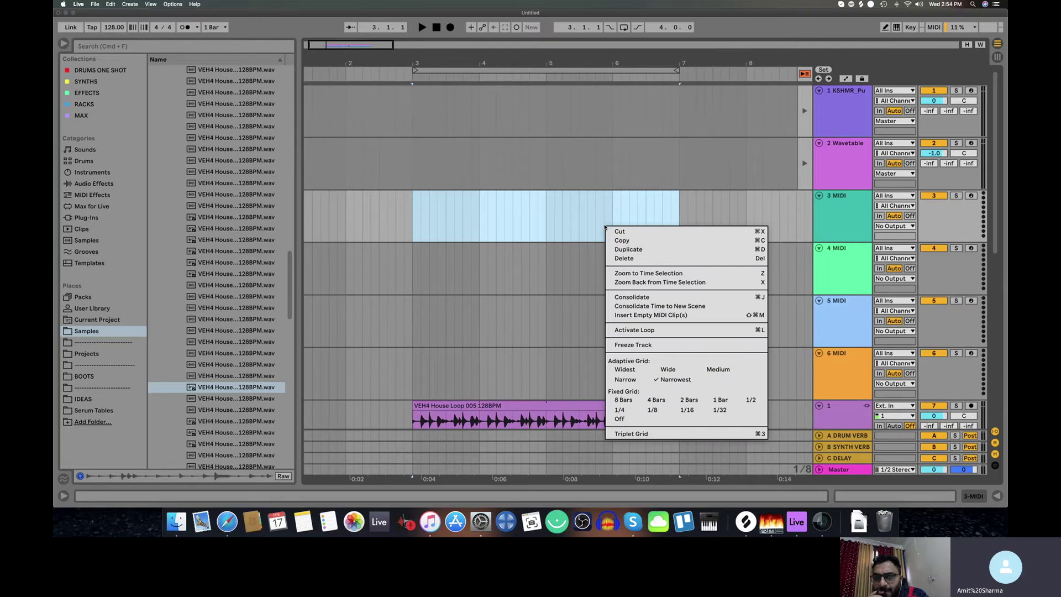
left_click(630, 315)
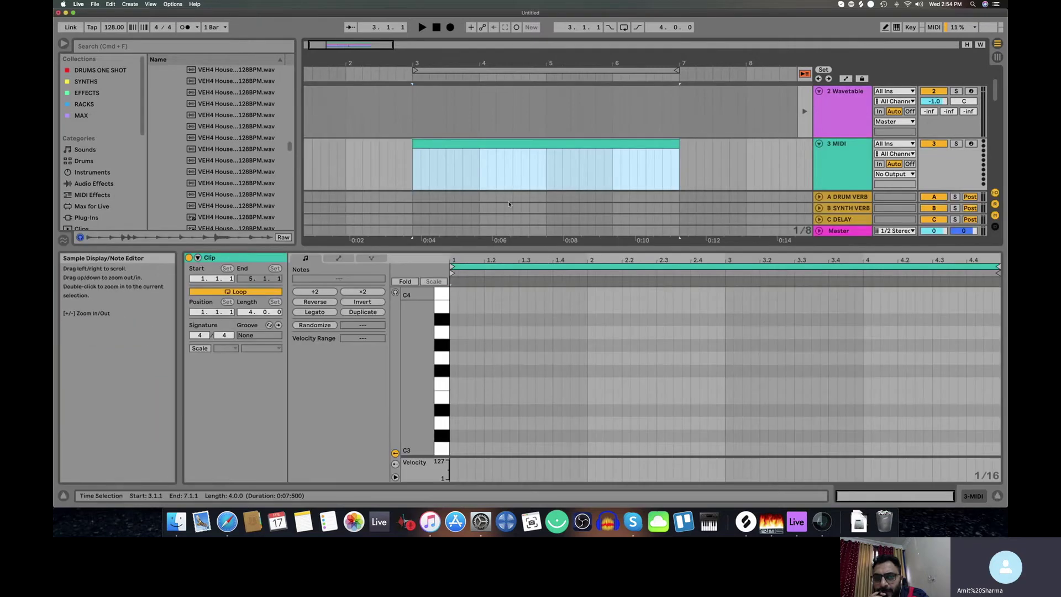
left_click(996, 494)
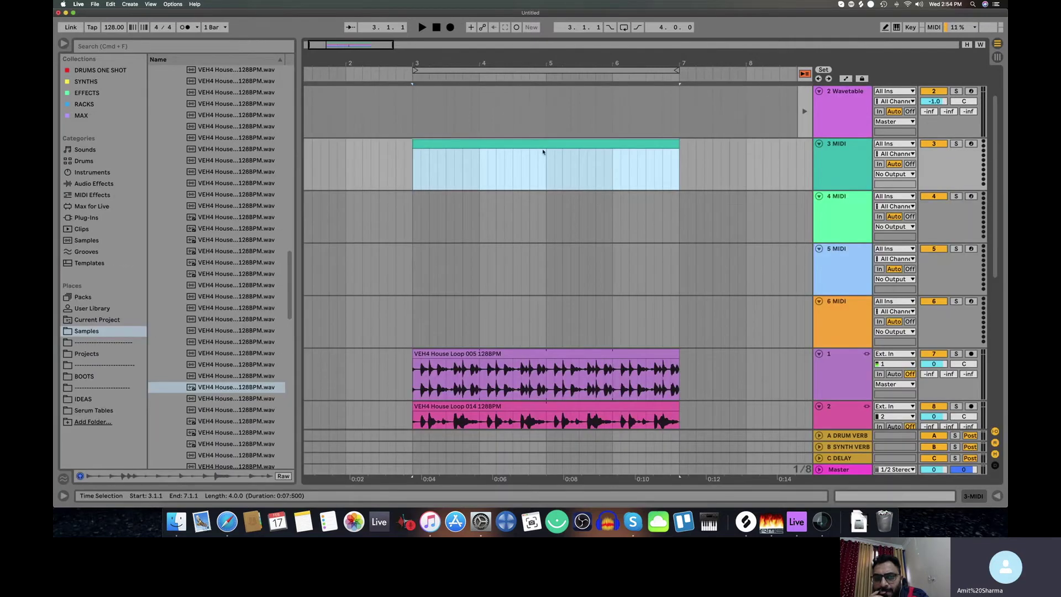
key("Down")
key("Down")
key("Down")
left_click(849, 151)
left_click(837, 333, "shift")
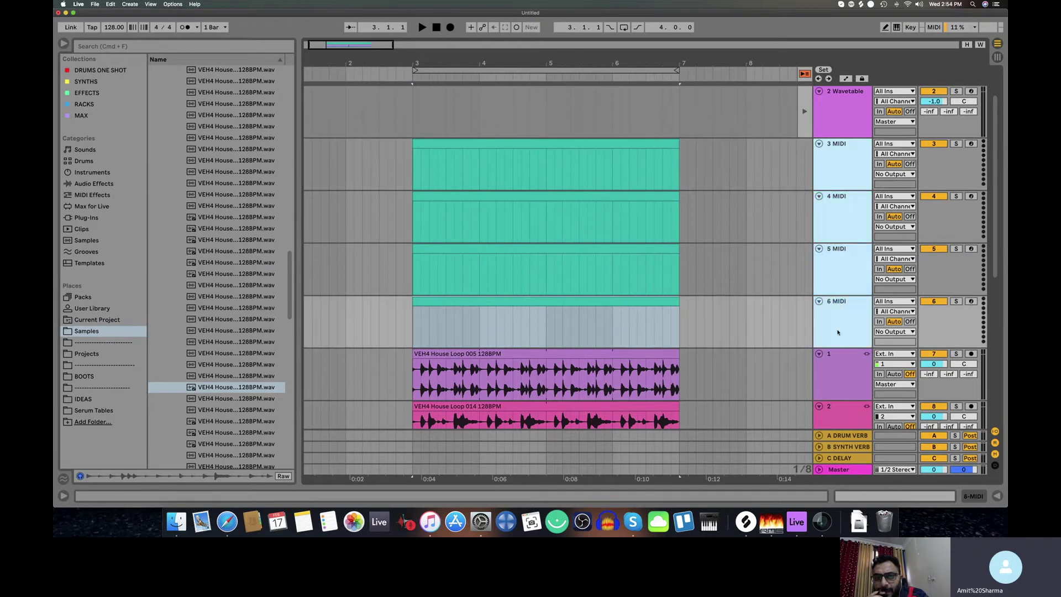
right_click(843, 163)
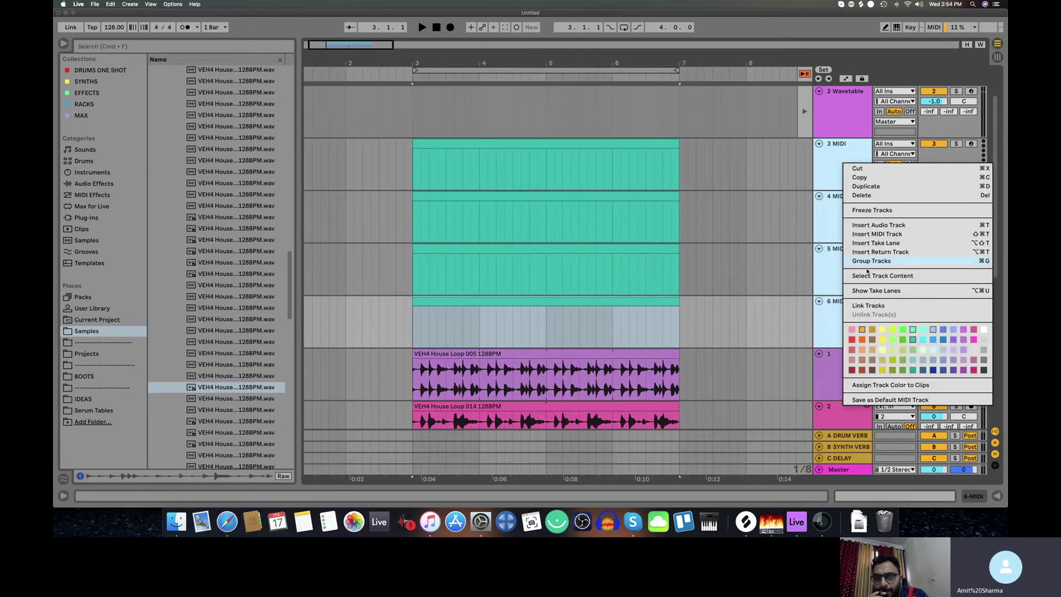
- Link the 3–6 MIDI tracks, then test by shortening their clips to 6.3 and selecting 5.1.1–5.3.1
left_click(868, 305)
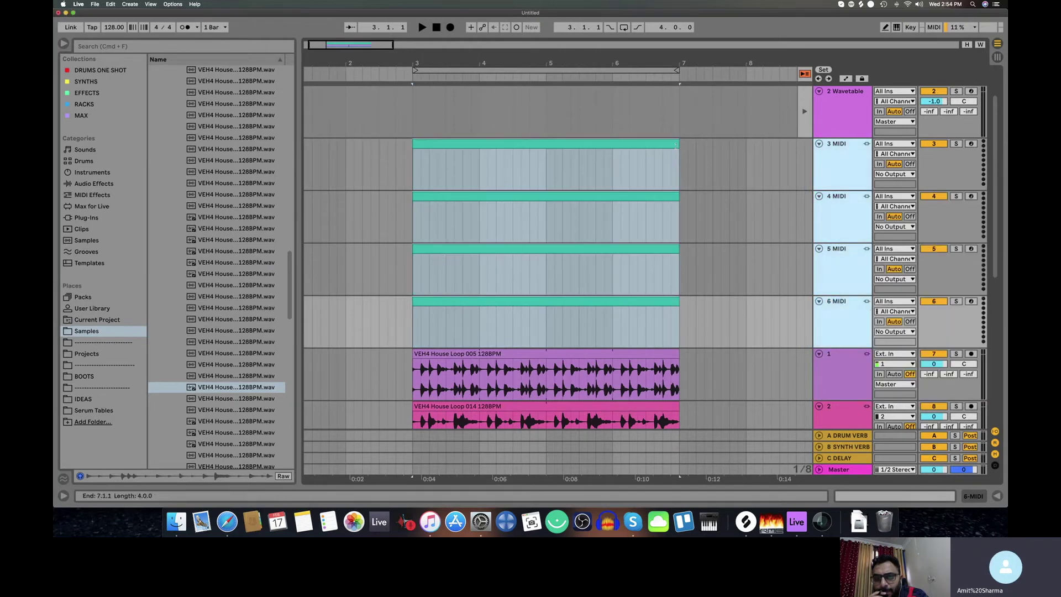
mouse_move(675, 144)
left_mouse_down()
mouse_move(644, 145)
mouse_move(679, 145)
left_mouse_up()
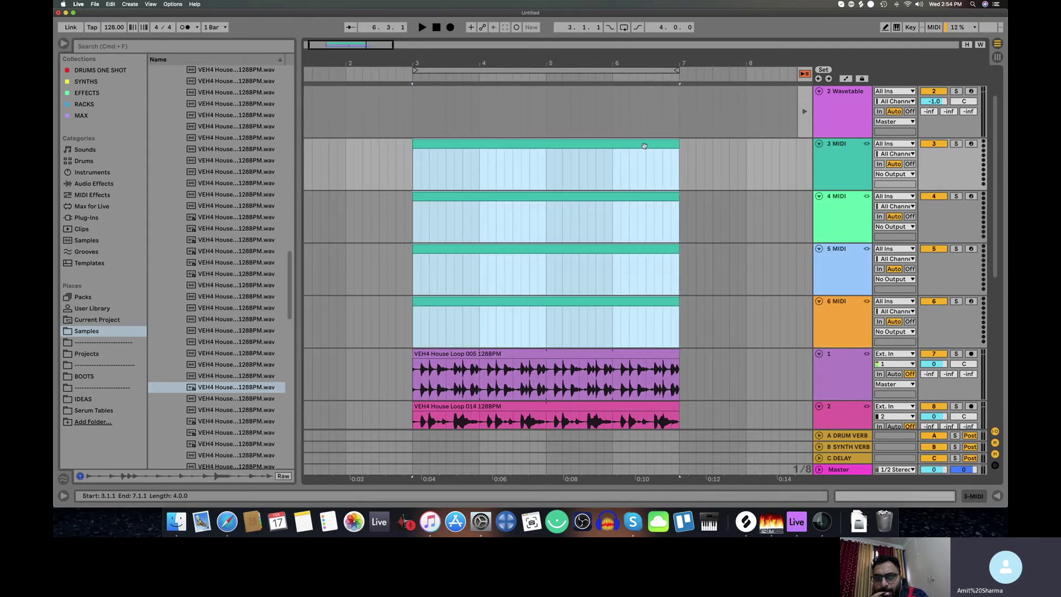
left_click(566, 162)
left_click_drag(545, 161, 575, 161)
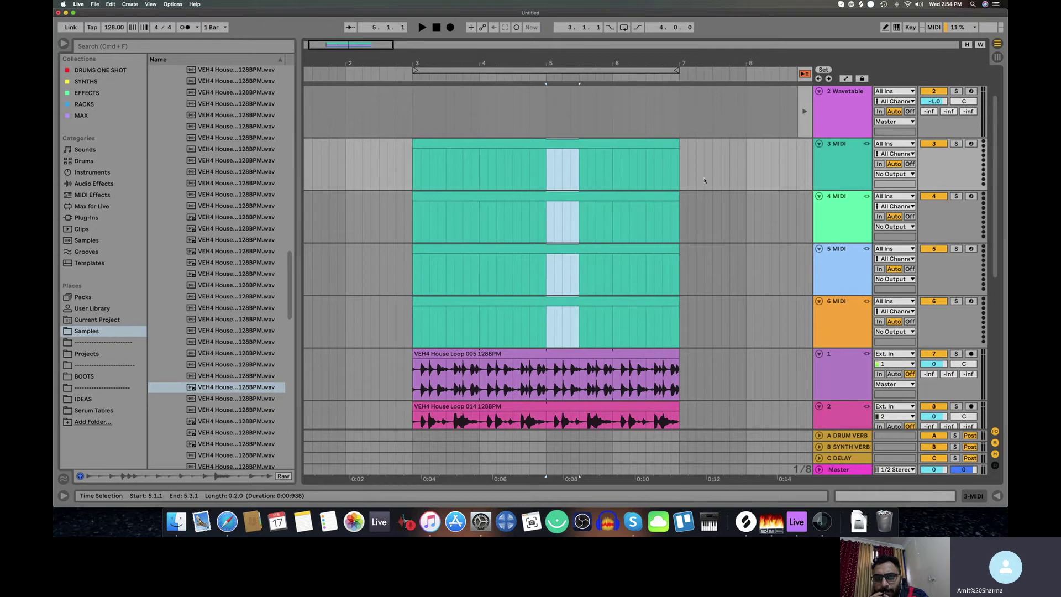
left_click(724, 180)
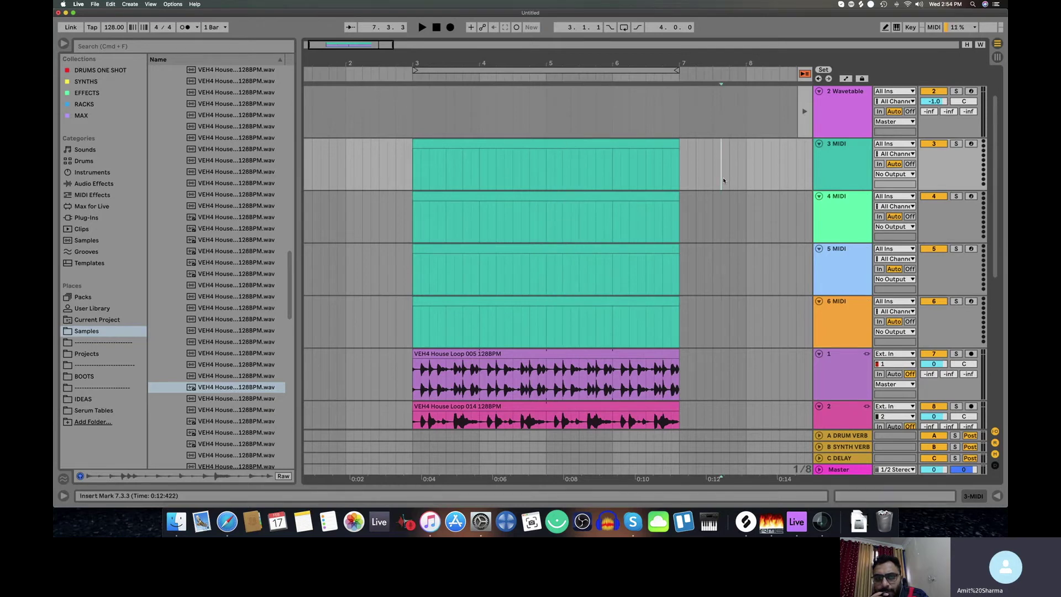
- Select audio tracks 1–4 and unlink them
scroll(859, 189, "down", 5)
left_click(860, 189)
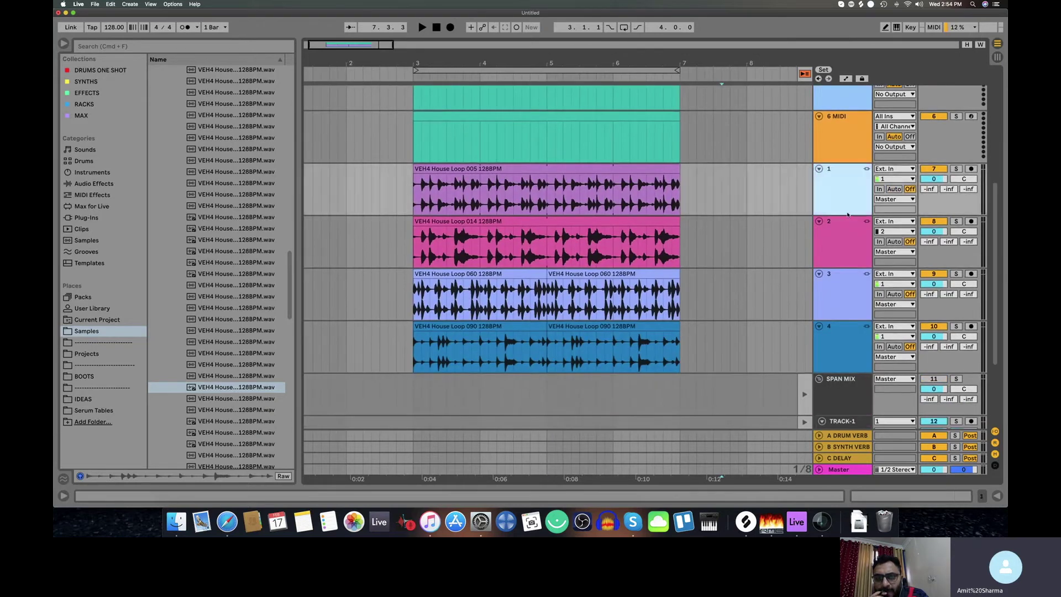
left_click(841, 340, "shift")
right_click(841, 340)
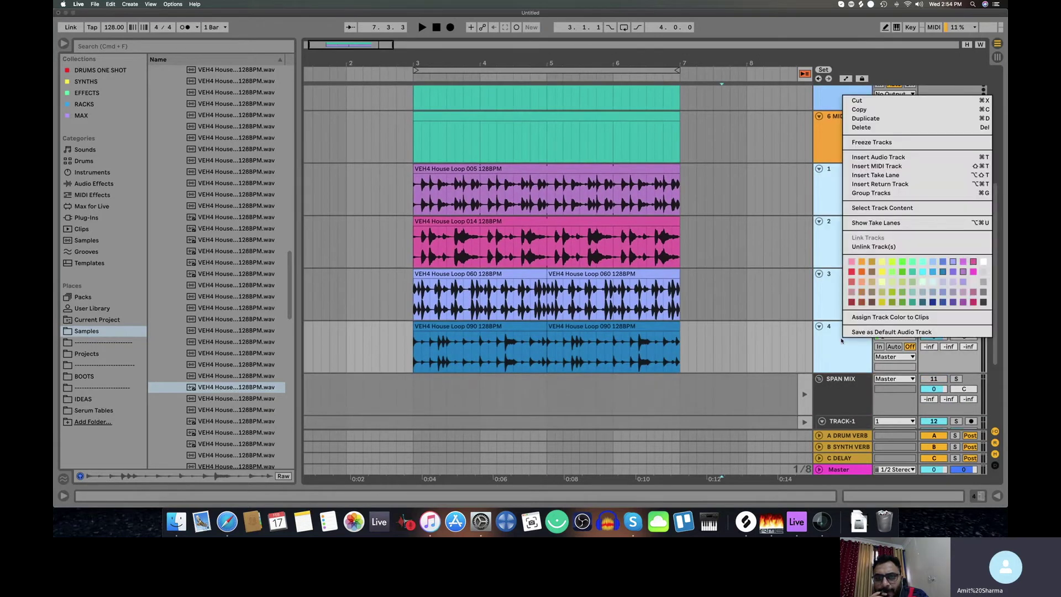
left_click(863, 247)
- Fold audio tracks 1–4 and the 4, 5 and 6 MIDI tracks to single rows
key("Left")
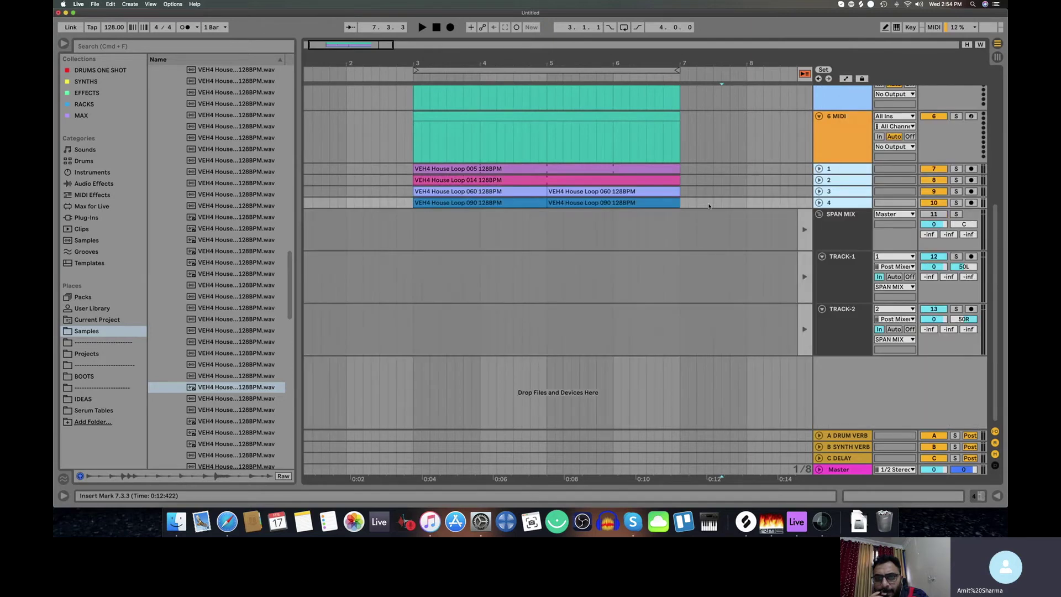
scroll(709, 206, "up", 3)
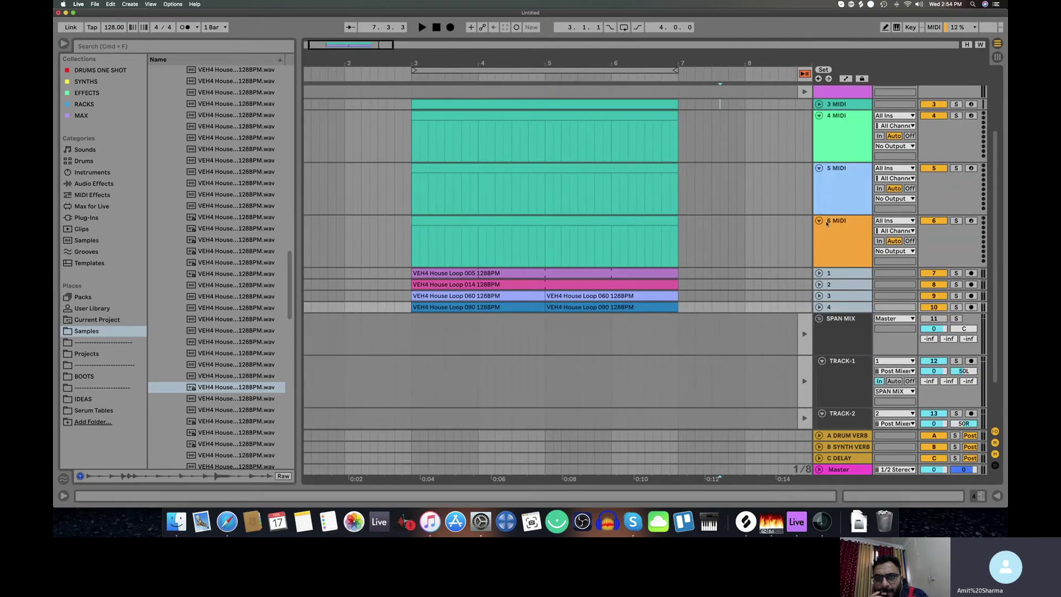
left_click(819, 221)
left_click(819, 168)
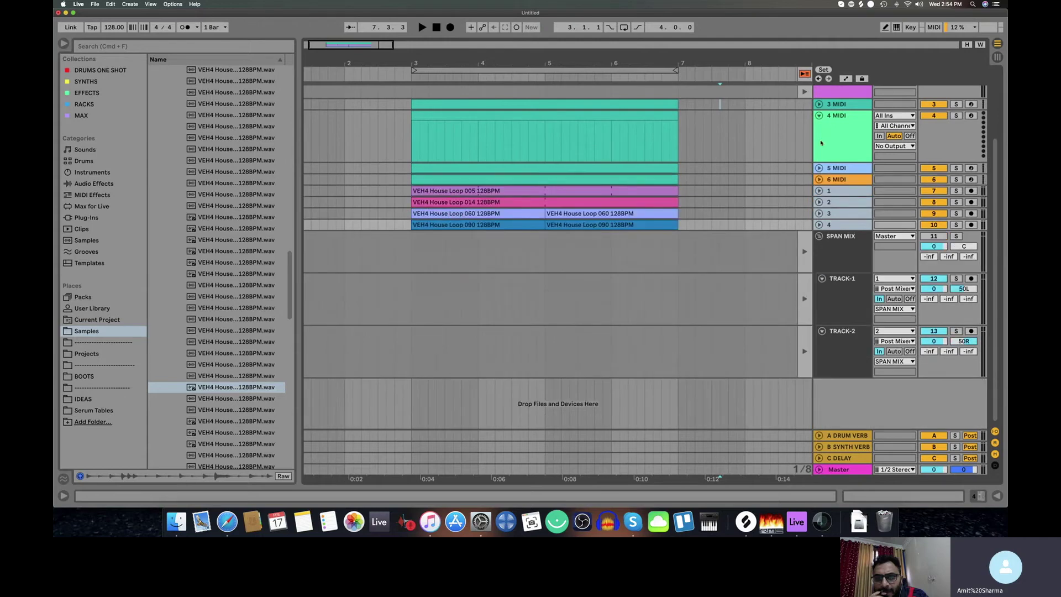
left_click(820, 117)
scroll(717, 179, "up", 2)
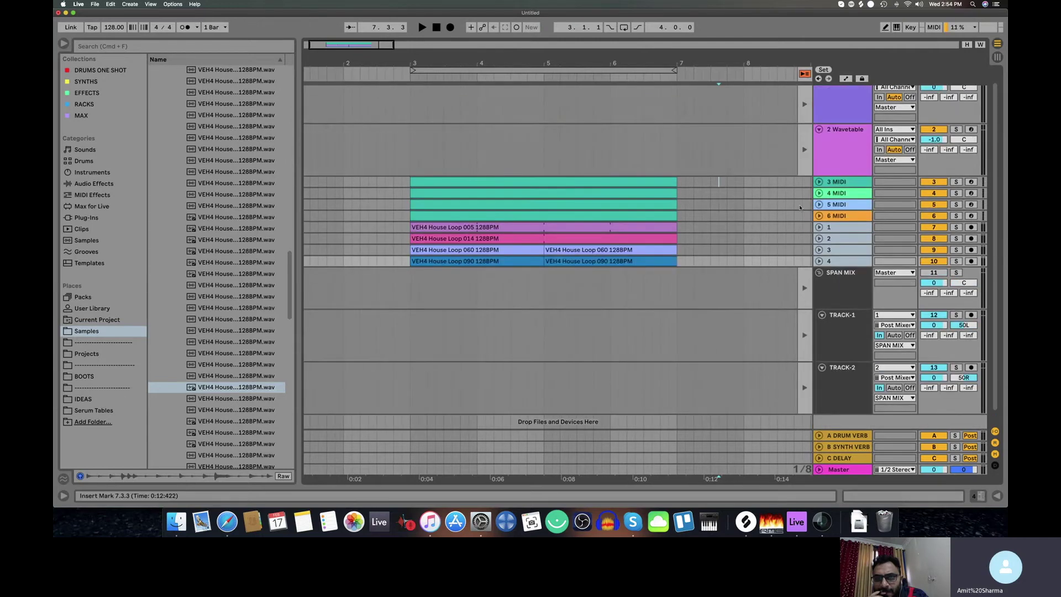
- Link all eight tracks from 3 MIDI through audio track 4
left_click(840, 182)
left_click(840, 261, "shift")
right_click(841, 263)
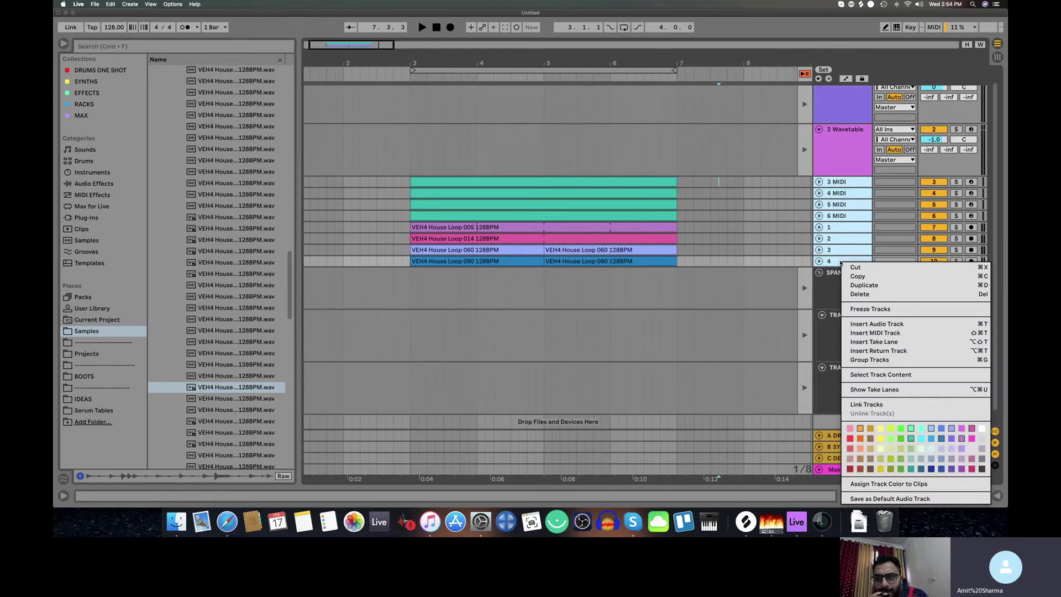
left_click(860, 405)
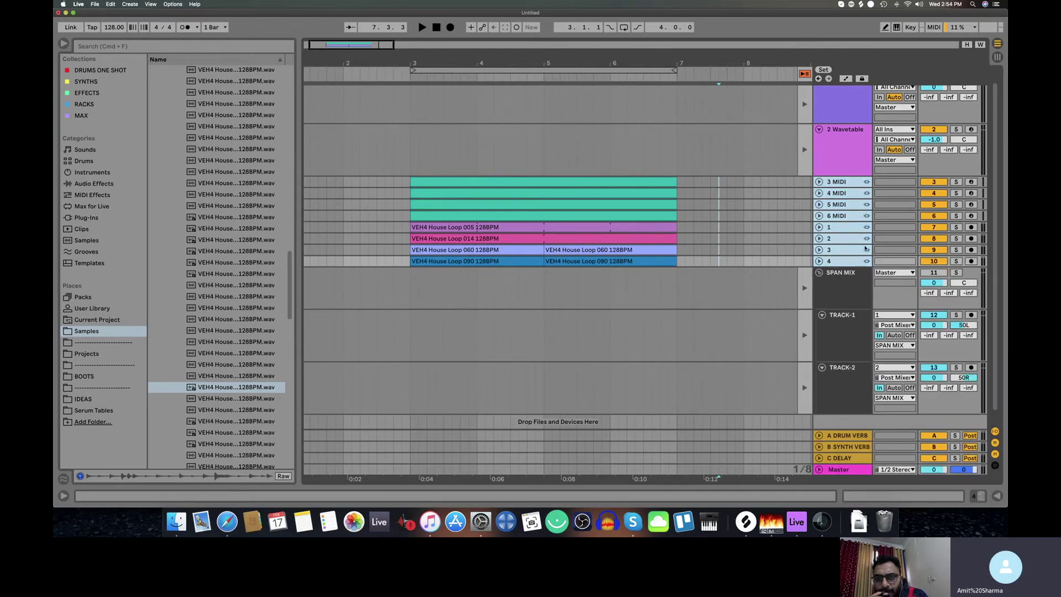
key("s")
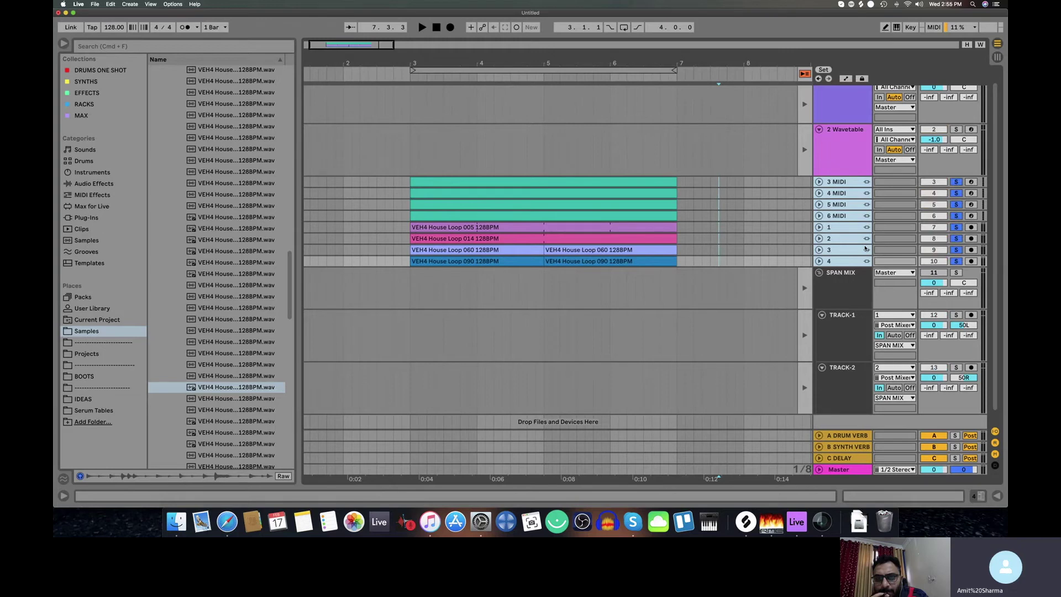
key("s")
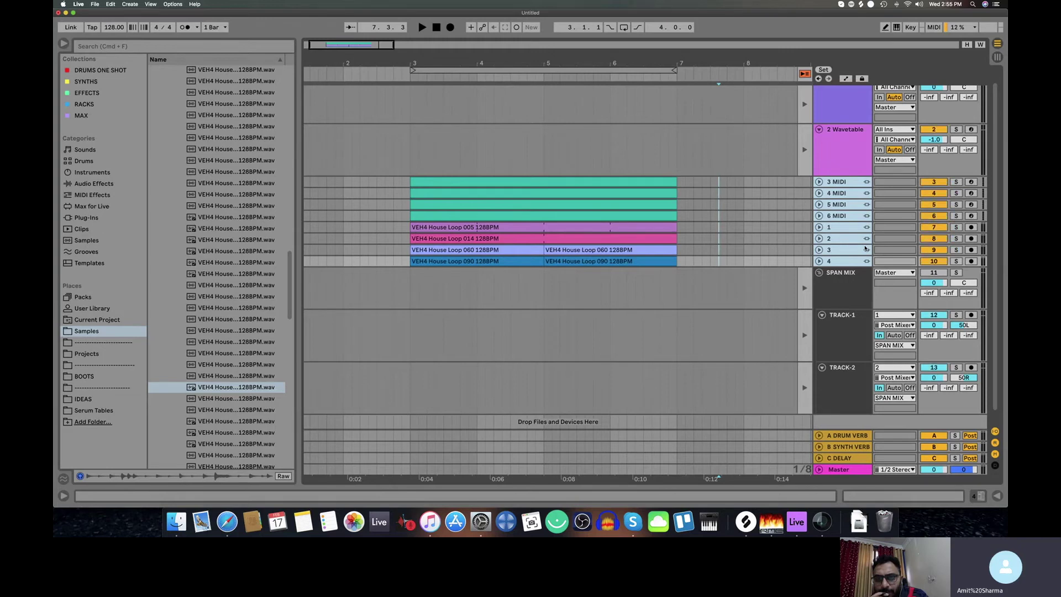
left_click(972, 181)
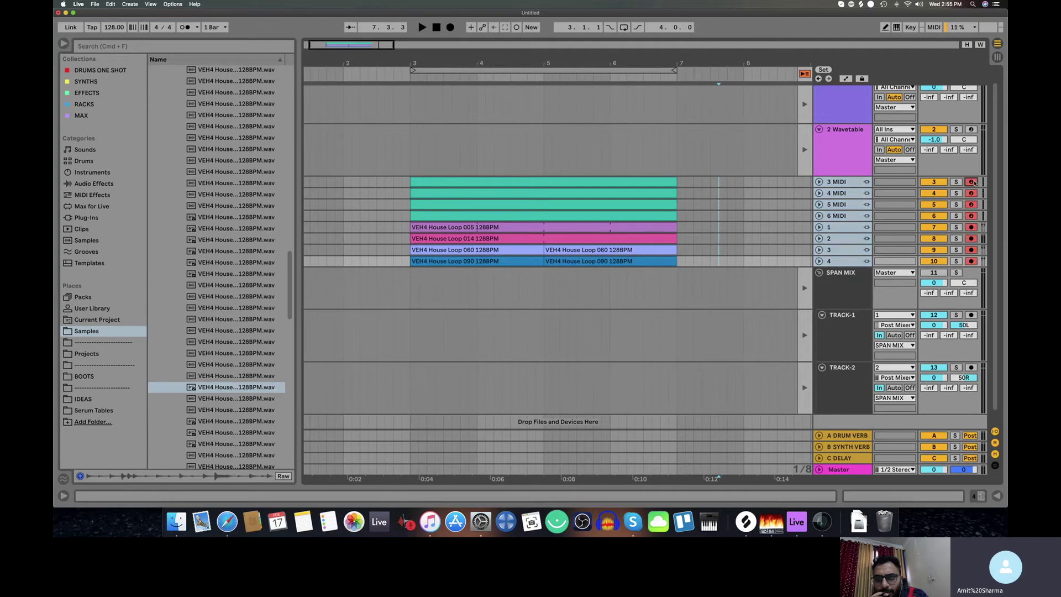
left_click(971, 182)
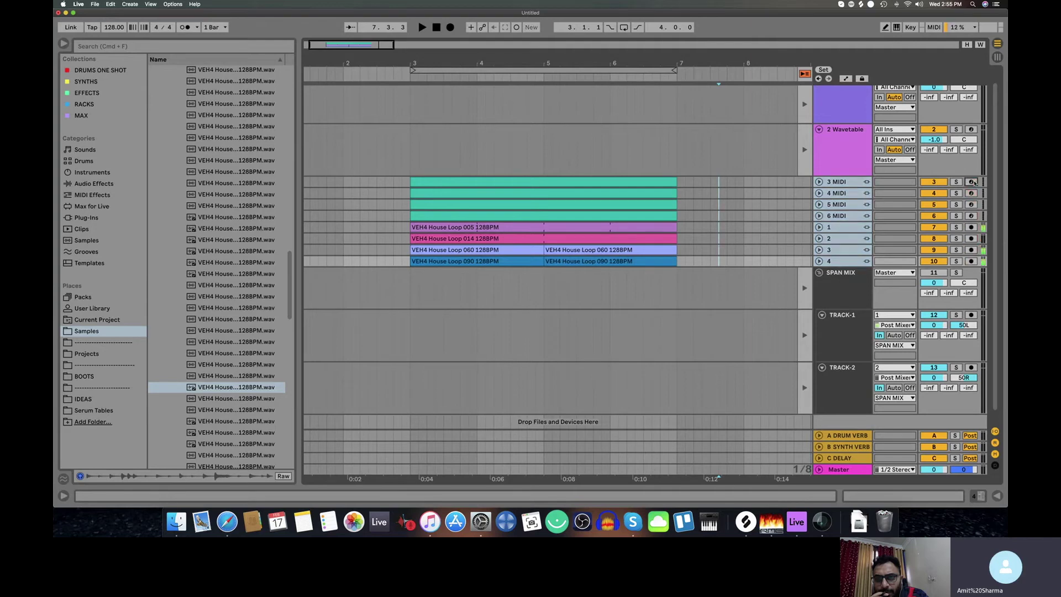
left_click(819, 182)
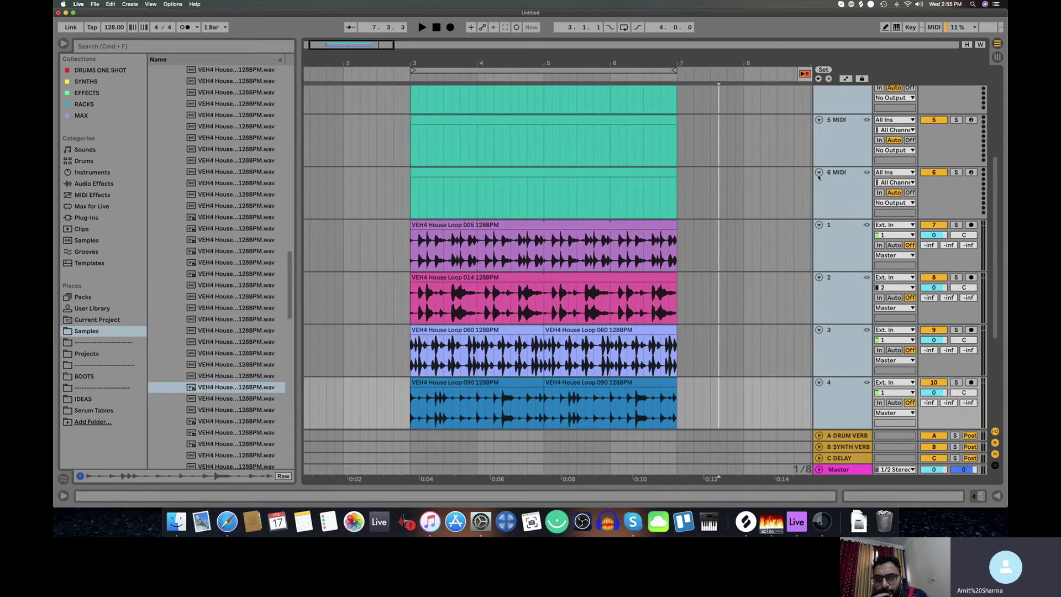
scroll(818, 181, "down", 3)
key("Left")
key("Right")
key("Left")
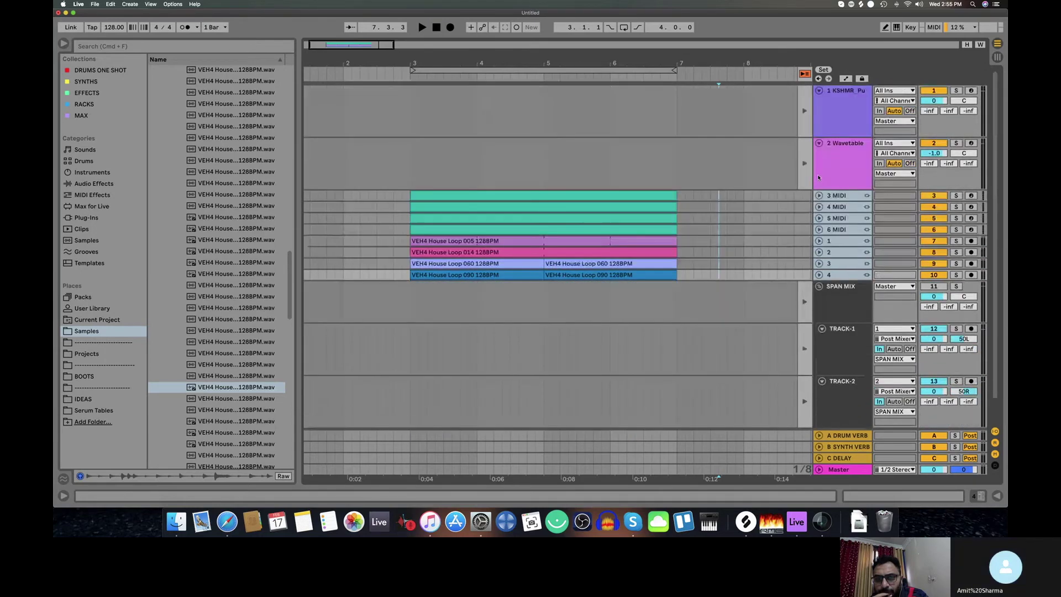
key("Right")
key("Left")
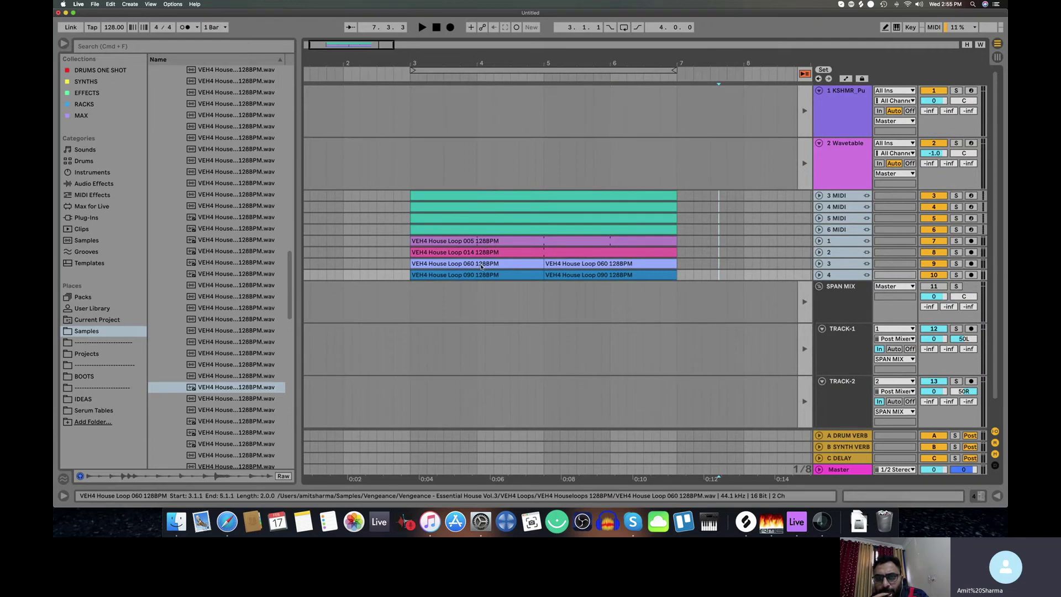
key("Right")
key("Right")
key("Right")
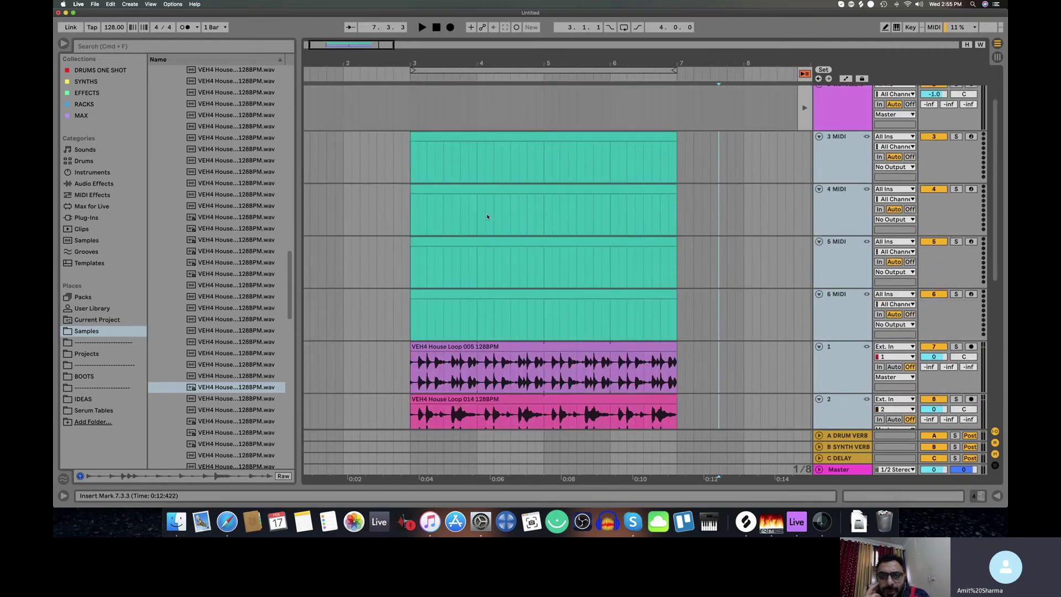
key("Left")
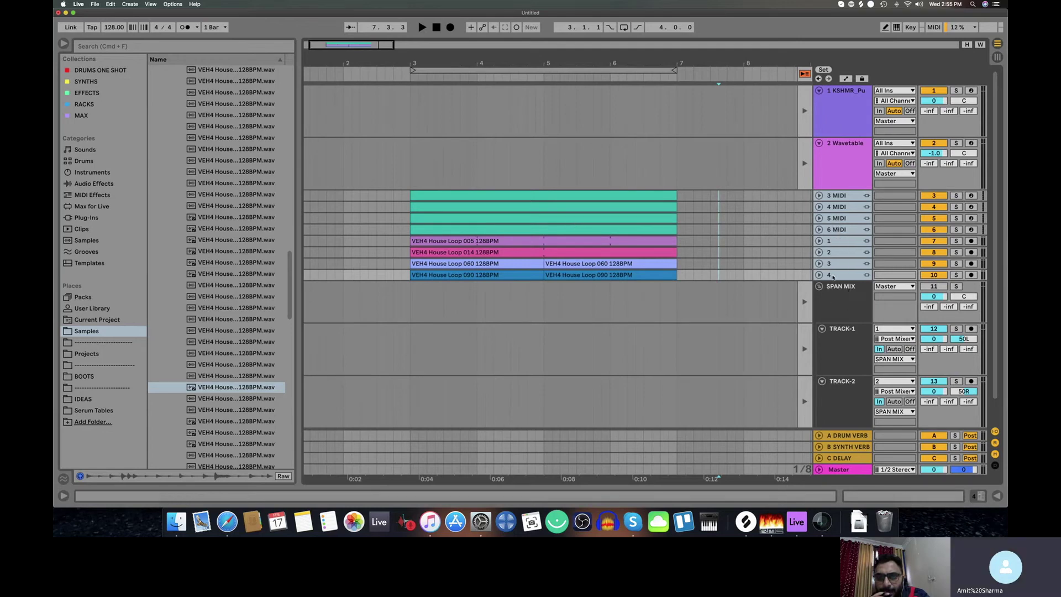
key("Right")
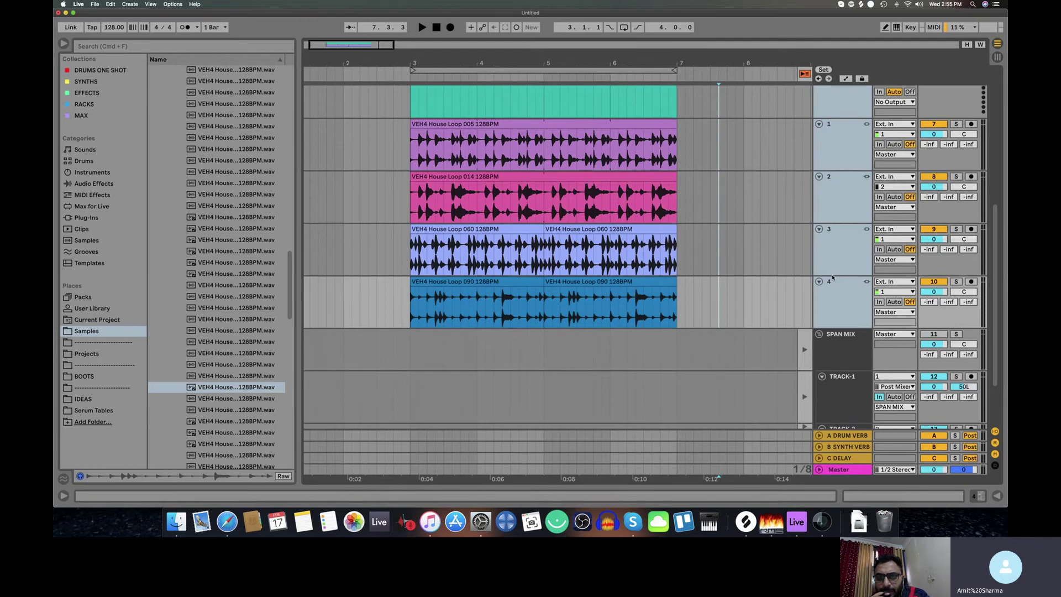
key("Right")
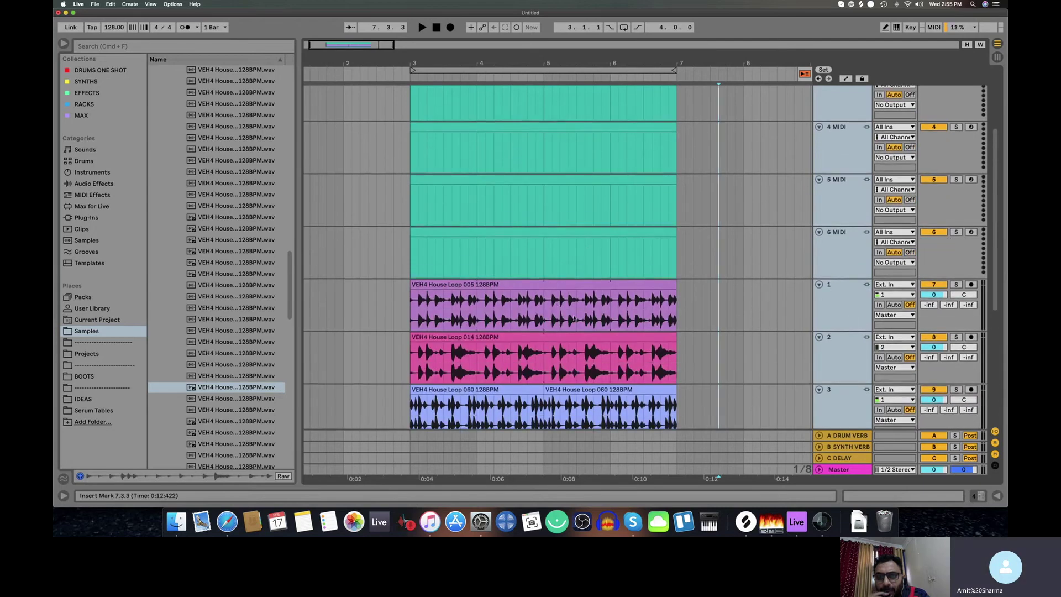
key("Left")
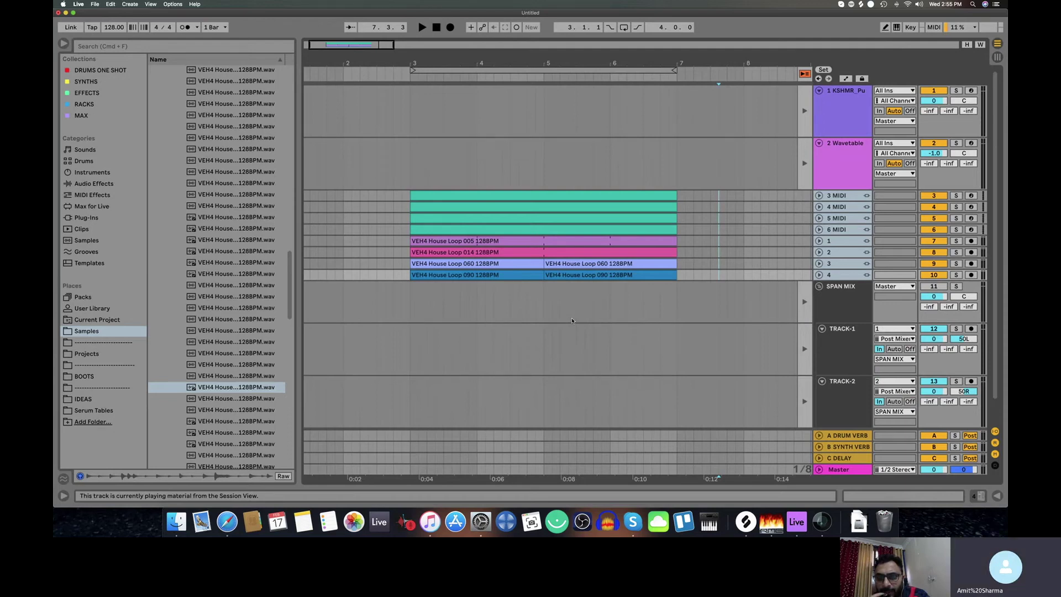
- Unfold the audio tracks and split all clips at the 5.1.3–5.2.1 range
key("alt+super+u")
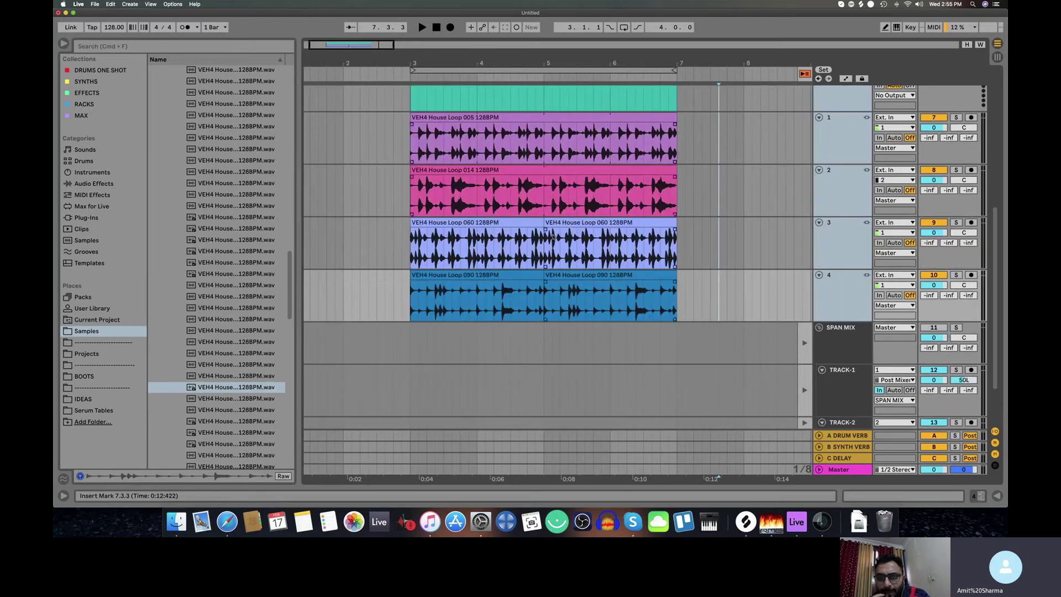
left_click_drag(555, 237, 565, 239)
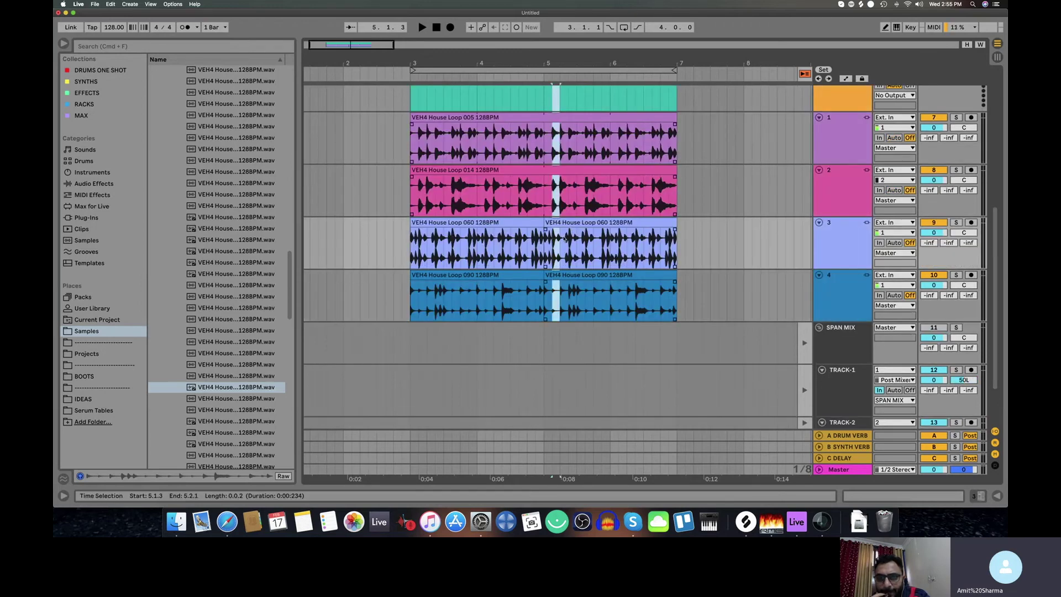
key("super+e")
scroll(564, 238, "up", 5)
scroll(563, 238, "down", 5)
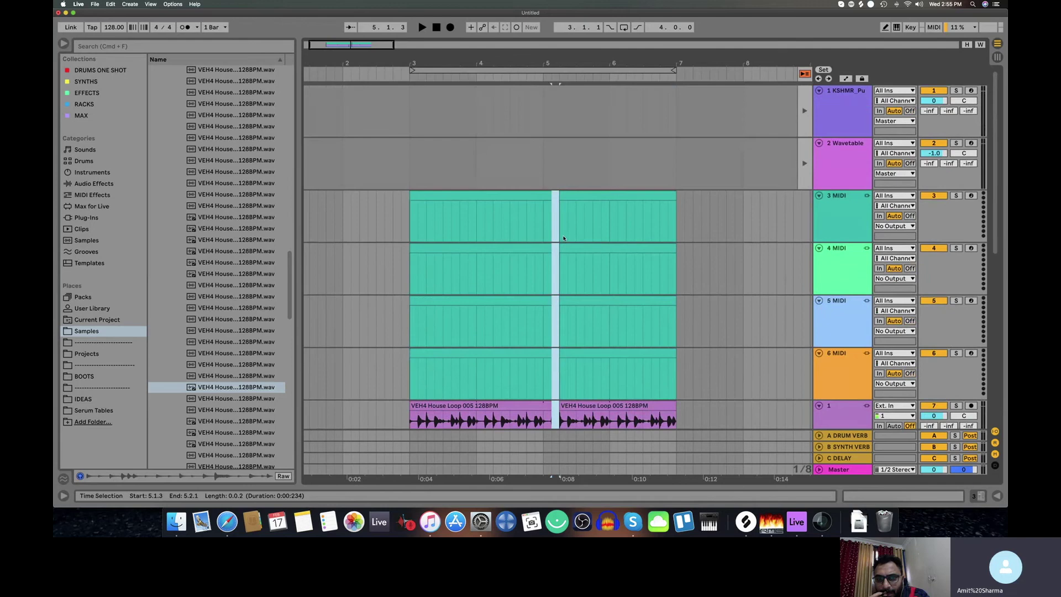
- Delete 4.2.3–4.4.1 from all linked clips and fade out the clip ends before the gap
left_click_drag(500, 186, 523, 186)
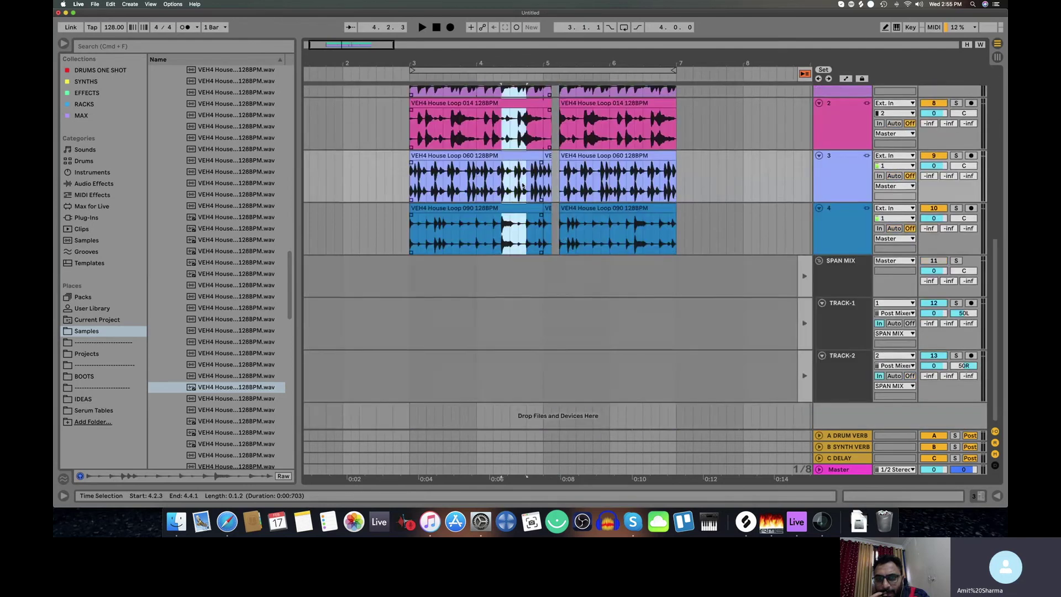
key("Delete")
scroll(523, 184, "up", 3)
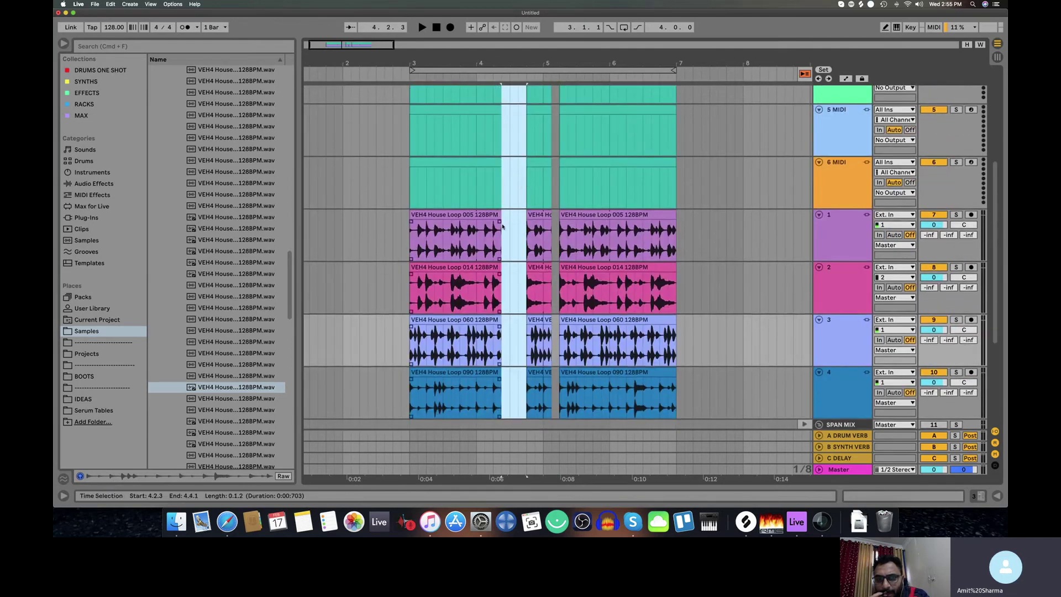
left_click_drag(499, 222, 484, 223)
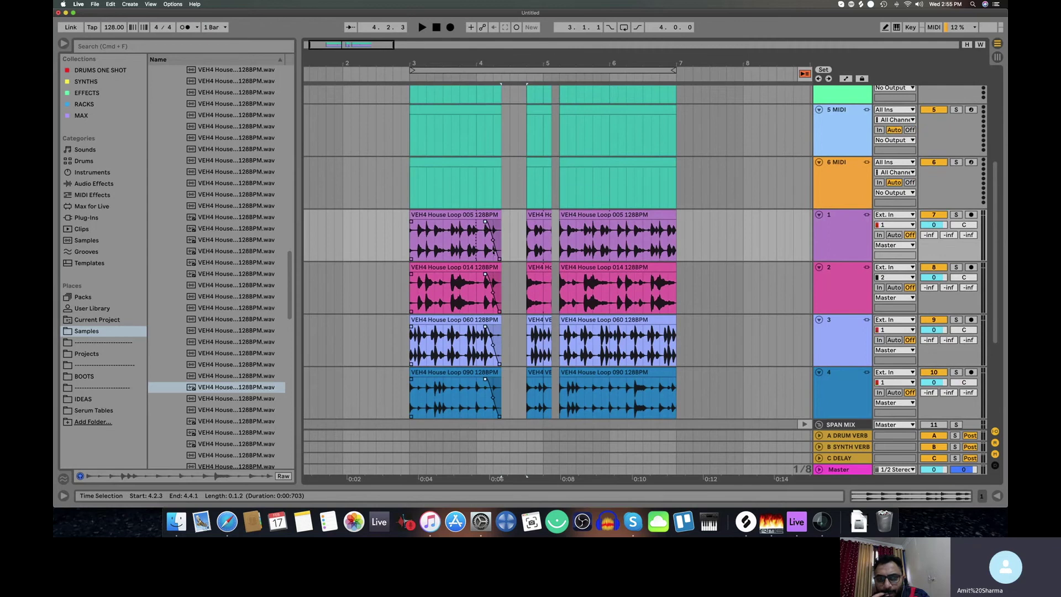
scroll(493, 251, "up", 5)
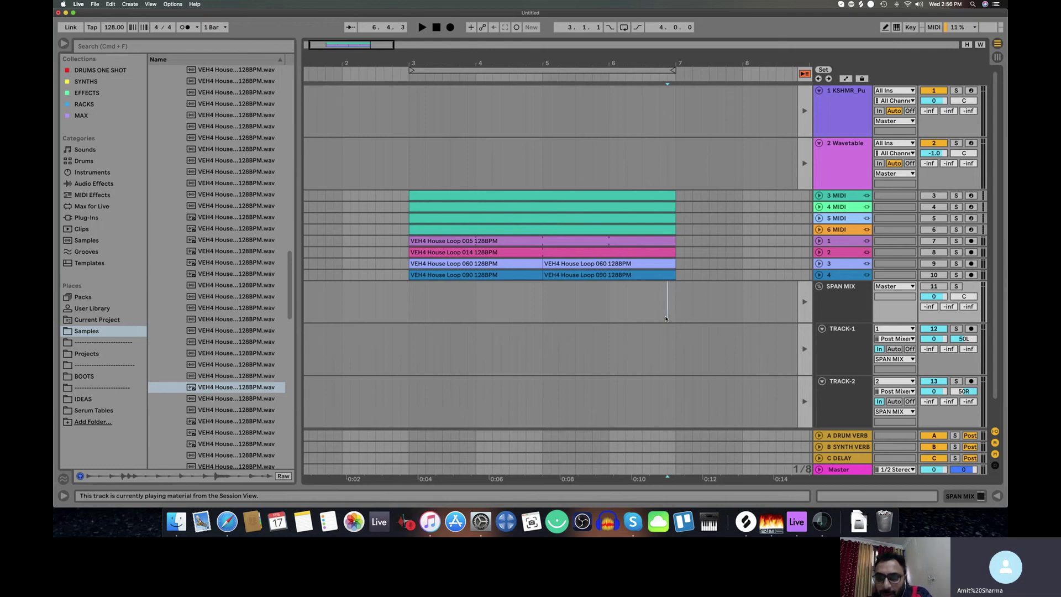
- Unlink all eight tracks from 3 MIDI through audio track 4
left_click(853, 241)
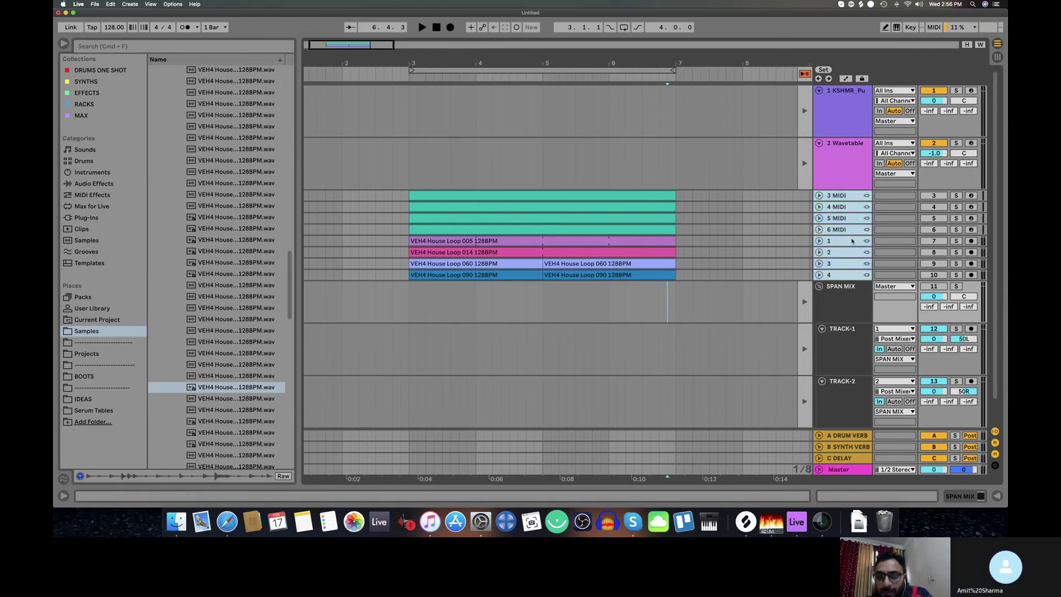
left_click(836, 196)
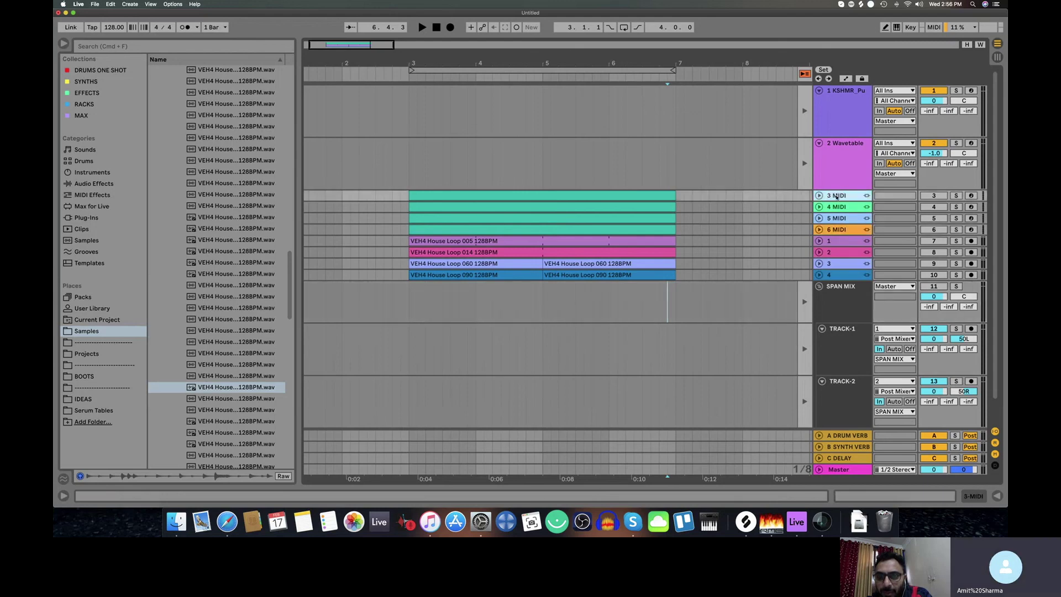
left_click(840, 275, "shift")
right_click(843, 275)
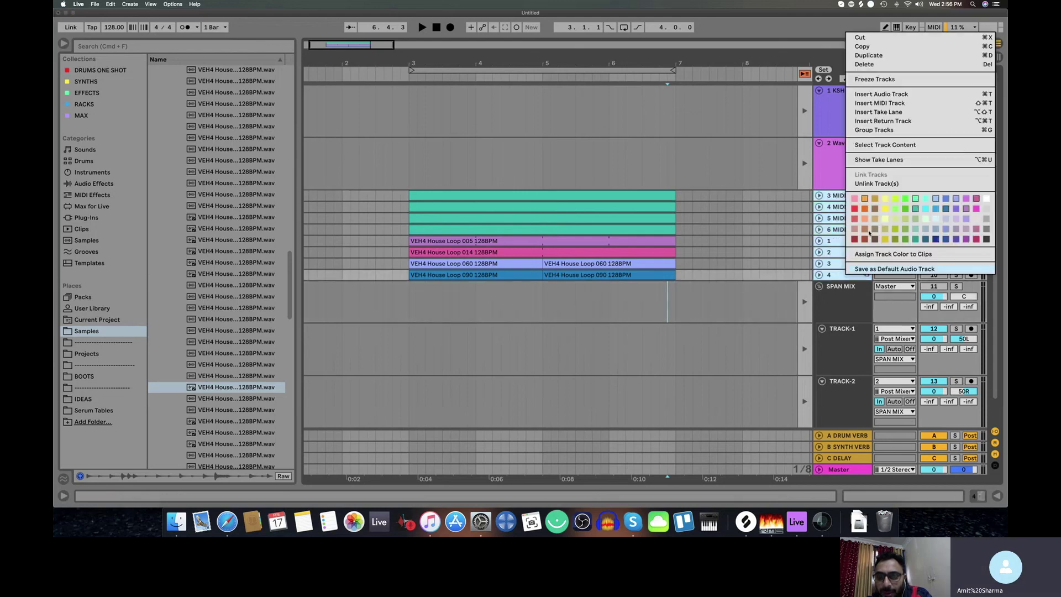
left_click(868, 184)
- Link the 6 MIDI track with audio track 4 and shorten their clips together
left_click(836, 230)
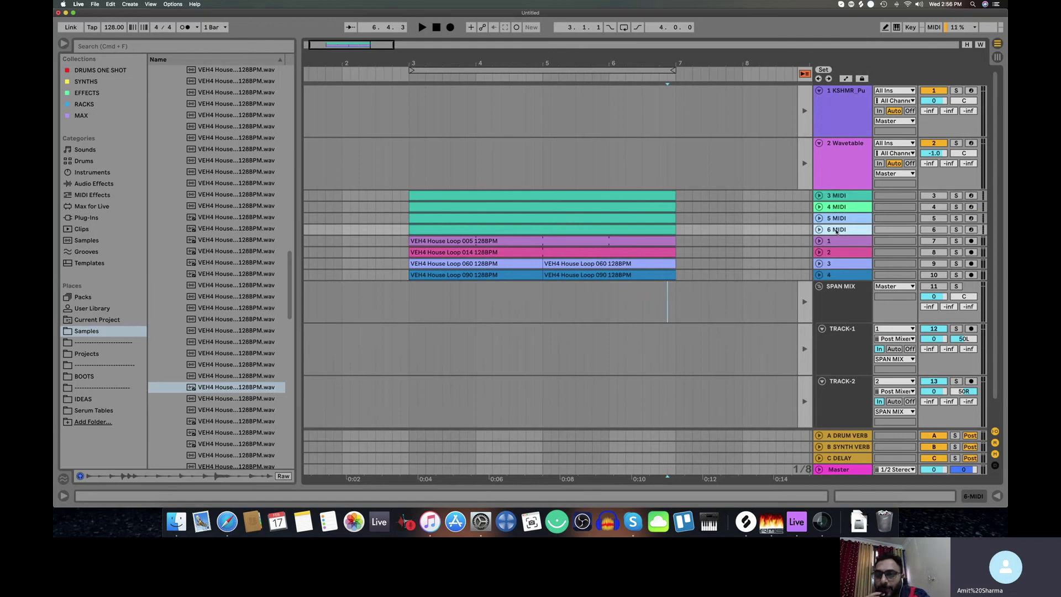
right_click(836, 231)
key("Escape")
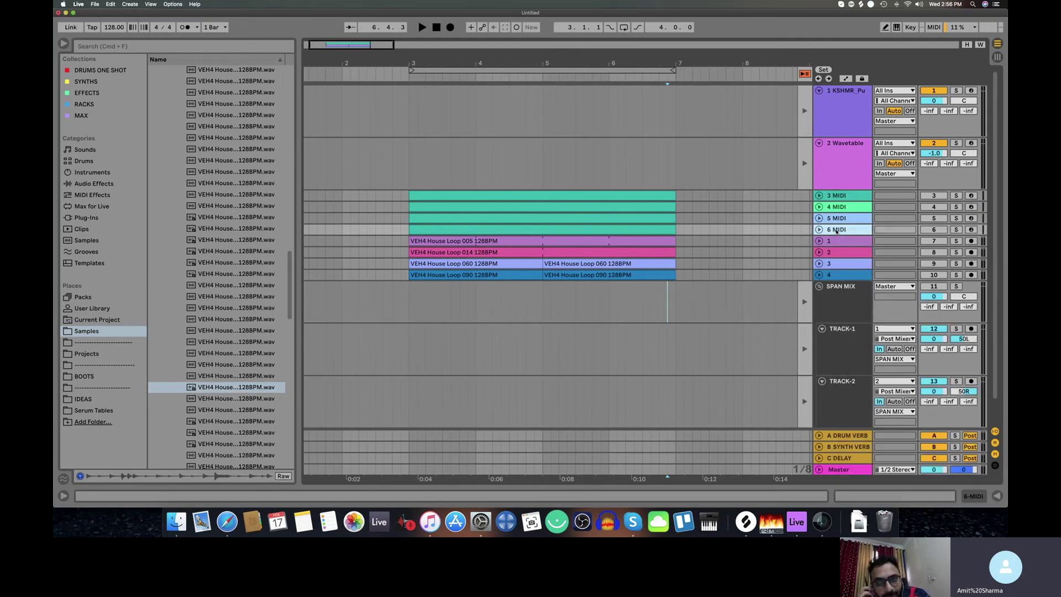
left_click(835, 276)
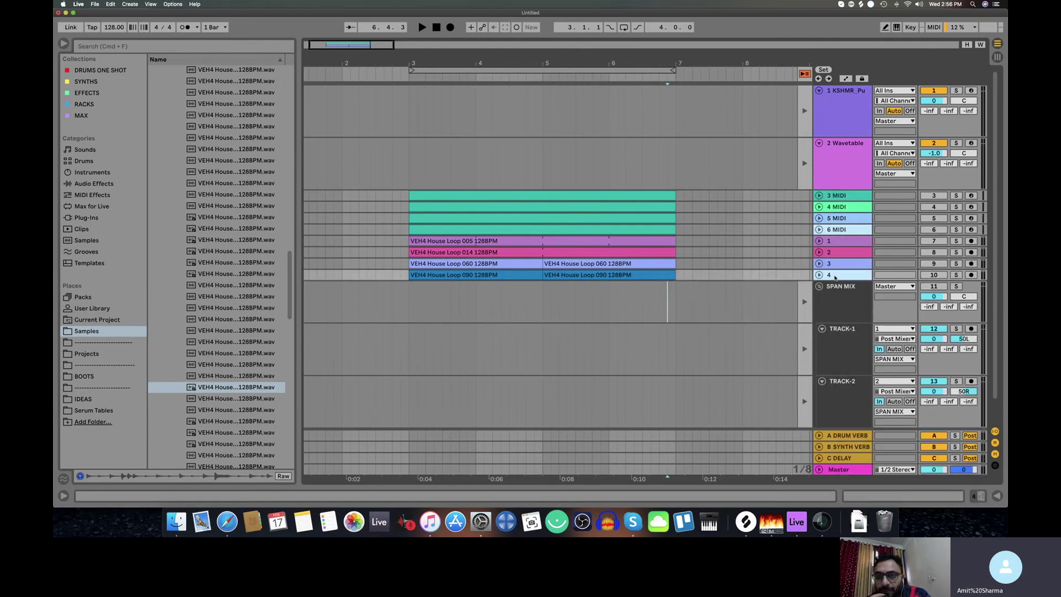
right_click(835, 278)
left_click(864, 175)
mouse_move(673, 229)
left_mouse_down()
mouse_move(543, 231)
mouse_move(675, 231)
left_mouse_up()
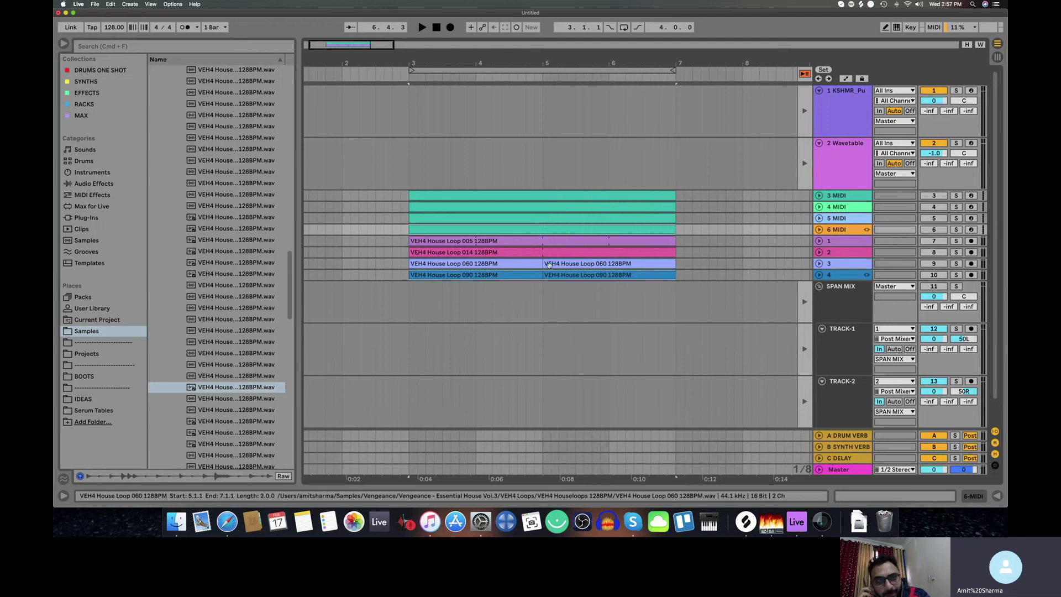